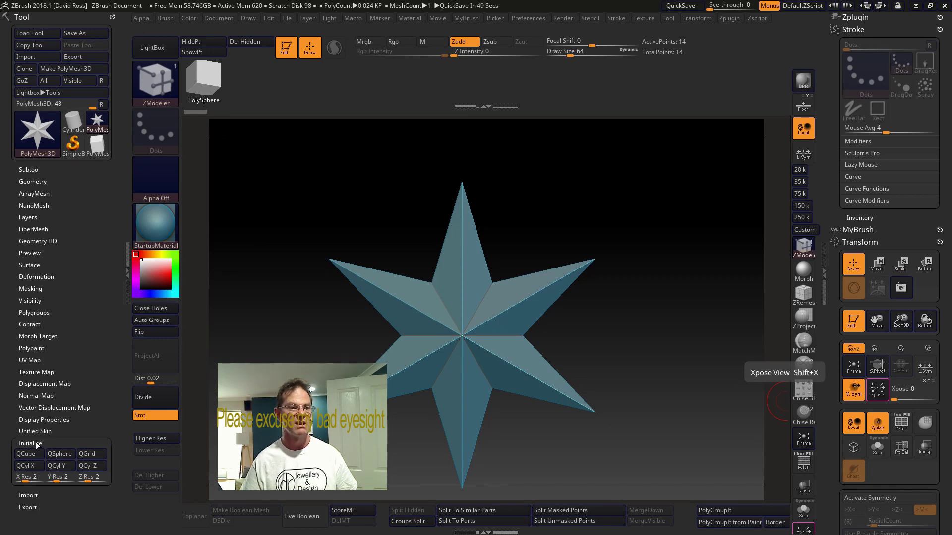
Initialize a QCube with X, Y and Z resolution set to 1, and turn on its polyframe display.
drag(26, 483, 19, 483)
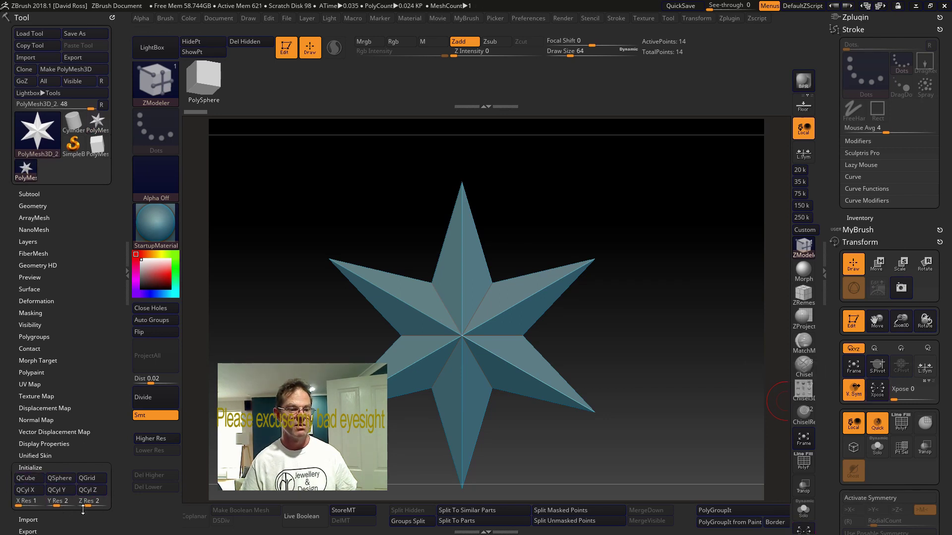
drag(56, 505, 48, 506)
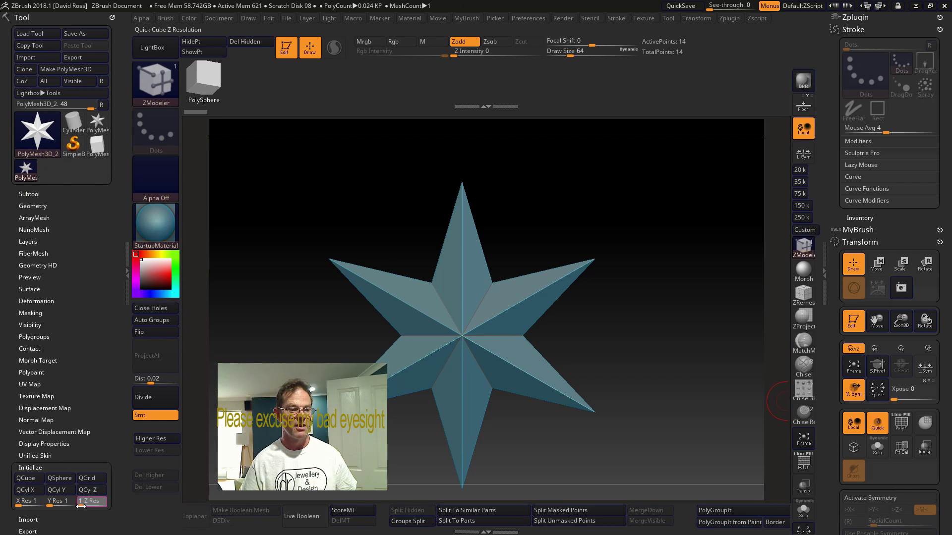
click(28, 479)
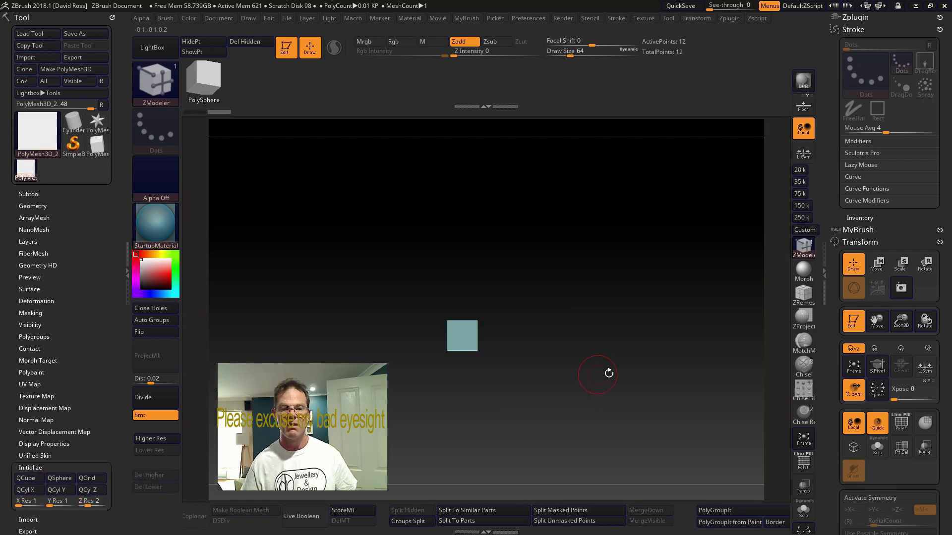
click(805, 462)
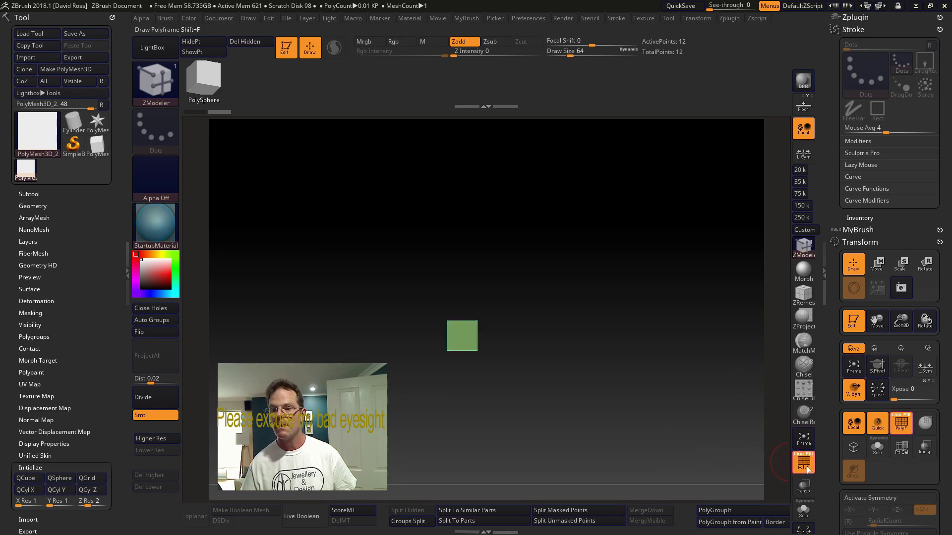
drag(678, 438, 644, 433)
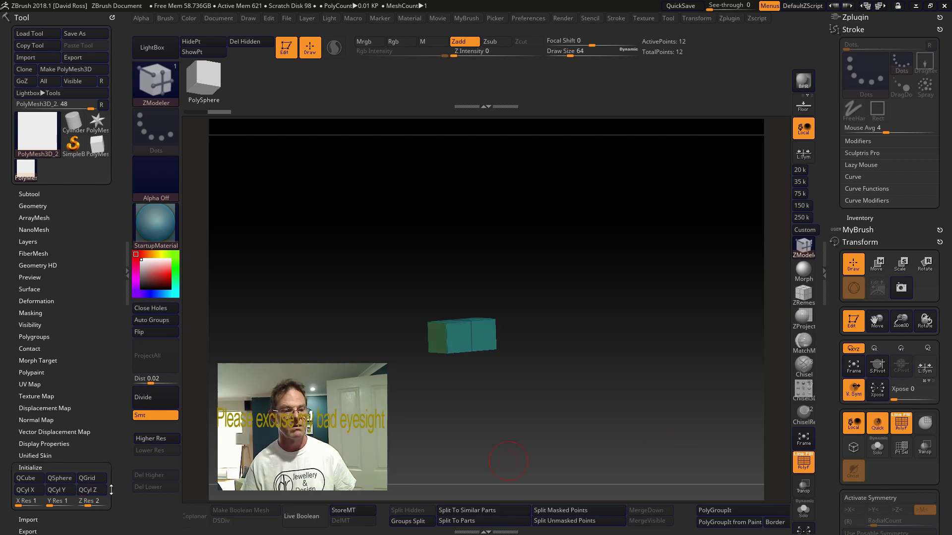
click(25, 479)
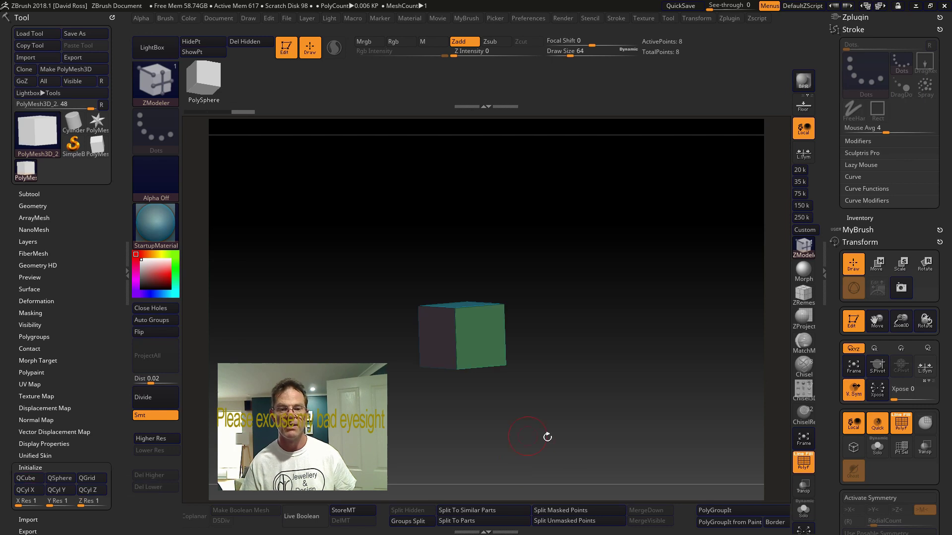
mouse_move(573, 441)
mouse_down()
mouse_move(538, 435)
mouse_move(566, 458)
mouse_move(573, 416)
mouse_move(535, 400)
mouse_move(528, 437)
mouse_move(503, 447)
mouse_move(536, 427)
mouse_move(531, 420)
mouse_move(565, 426)
mouse_up()
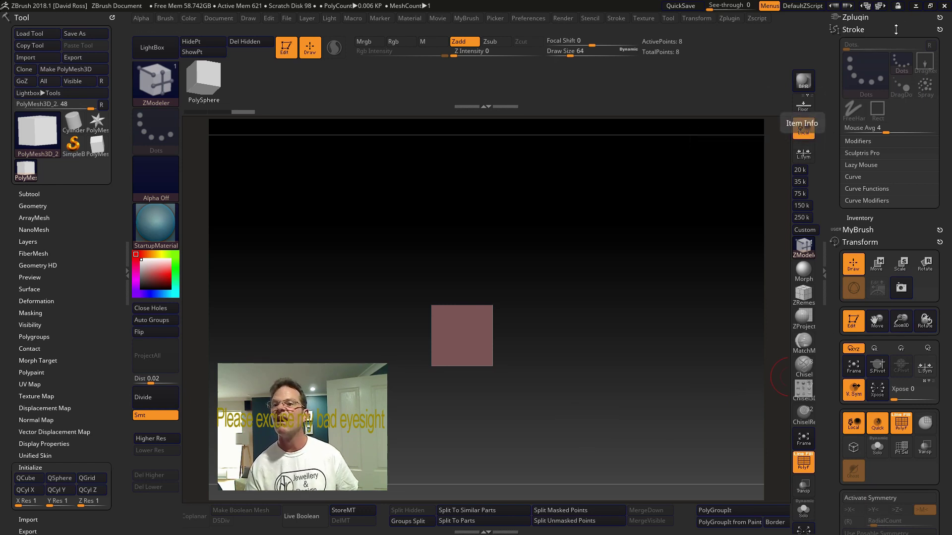
Switch to Photos to exit drawing mode on the anchor reference image, and return to ZBrush with See-through set to 22.
click(916, 8)
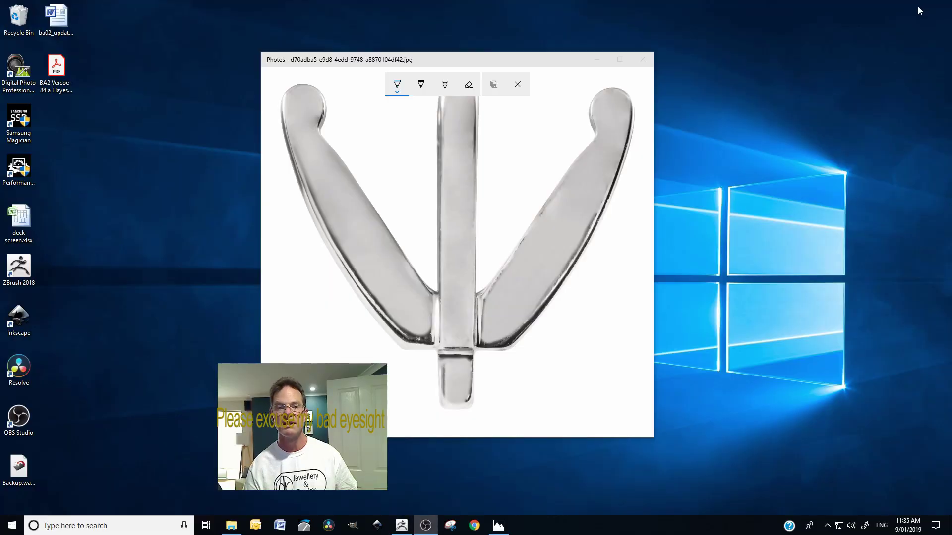
click(517, 84)
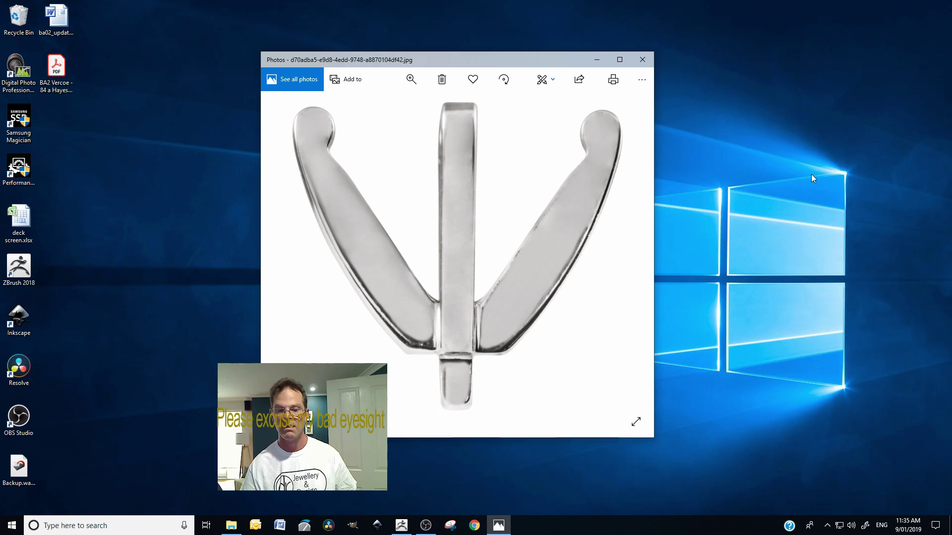
click(401, 525)
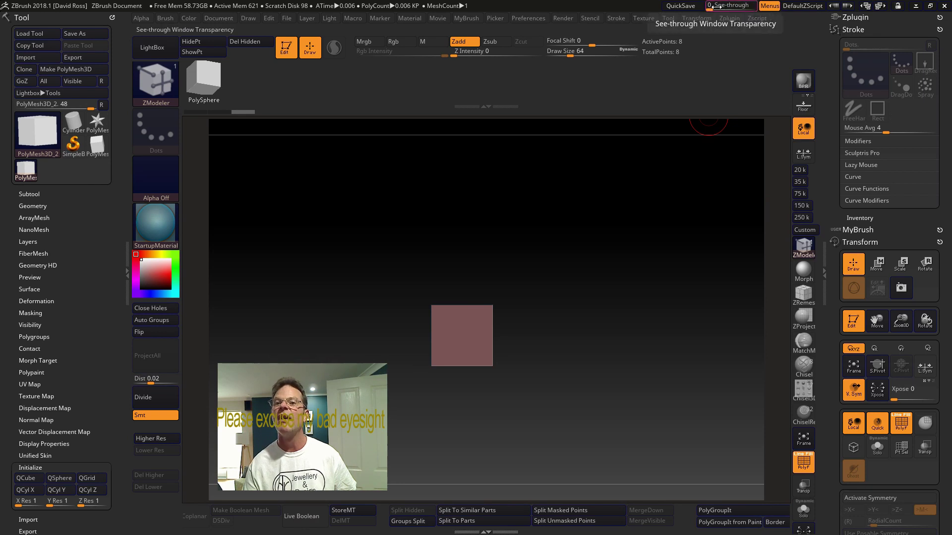
drag(713, 9, 719, 9)
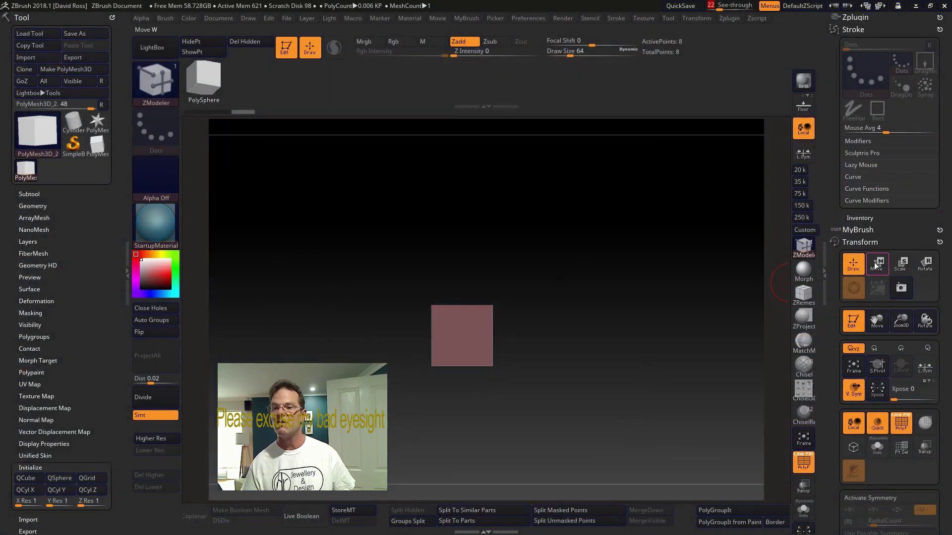
Scale the cube along its Y axis to match the width of the anchor's central bar in the reference.
click(875, 266)
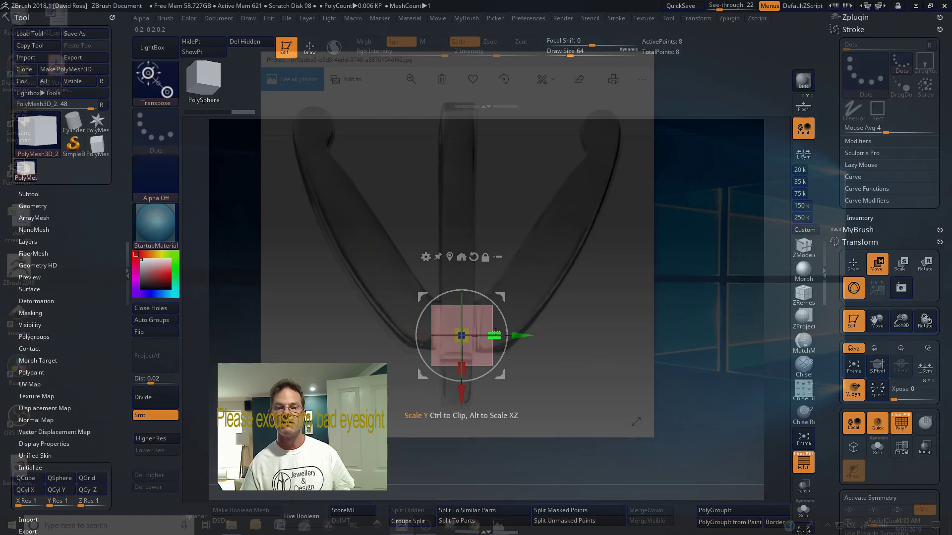
mouse_move(495, 331)
mouse_down()
mouse_move(474, 337)
mouse_move(516, 337)
mouse_move(493, 335)
mouse_up()
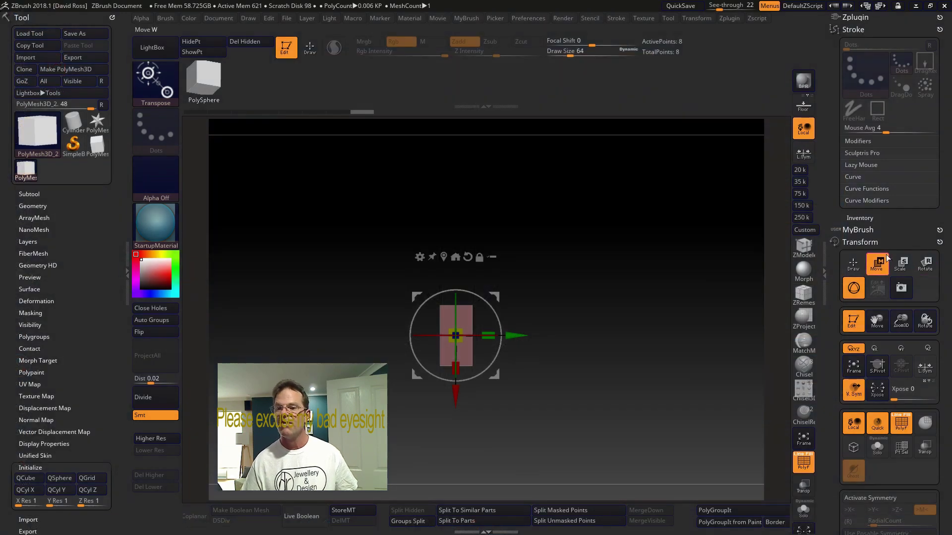
key(q)
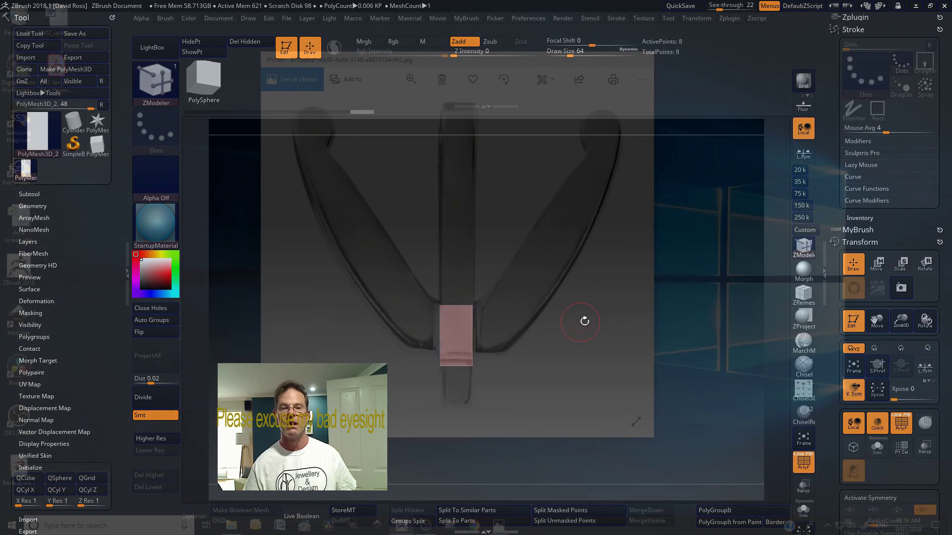
Extrude the cube's upper face with QMesh A Poly into a long bar along the anchor's central shank.
drag(584, 338, 569, 352)
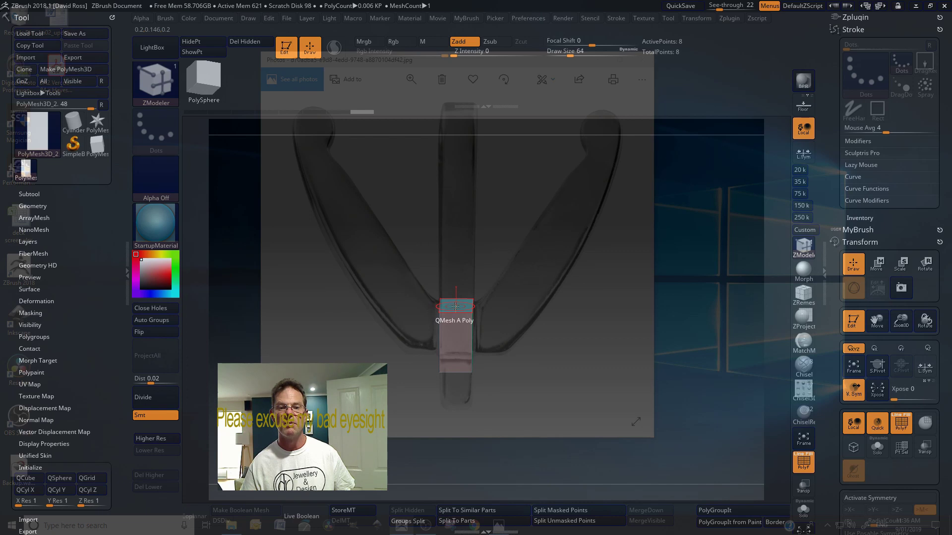
drag(454, 306, 496, 135)
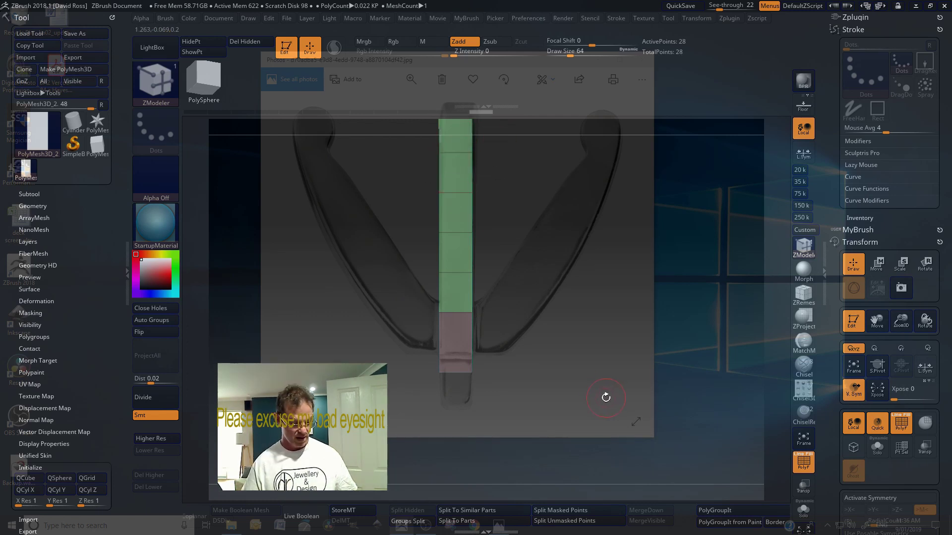
key(shift)
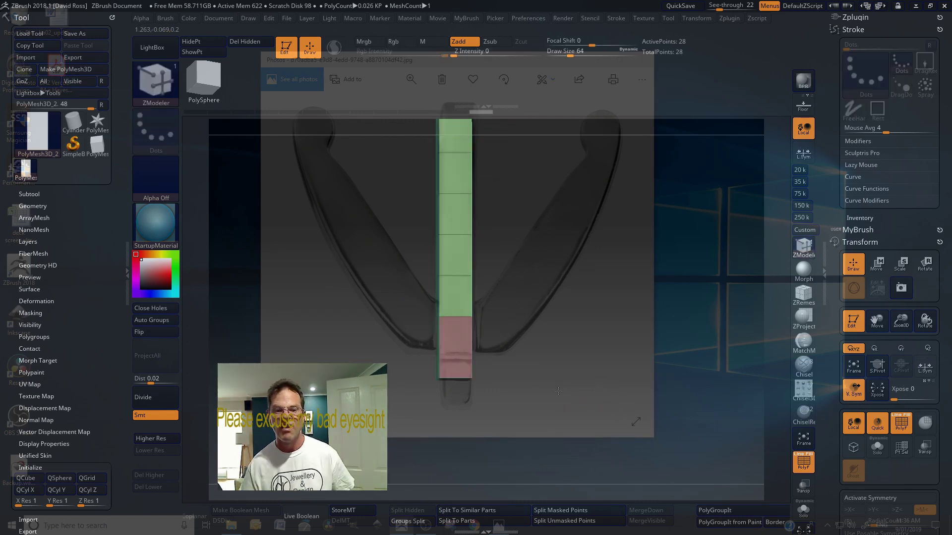
key(shift)
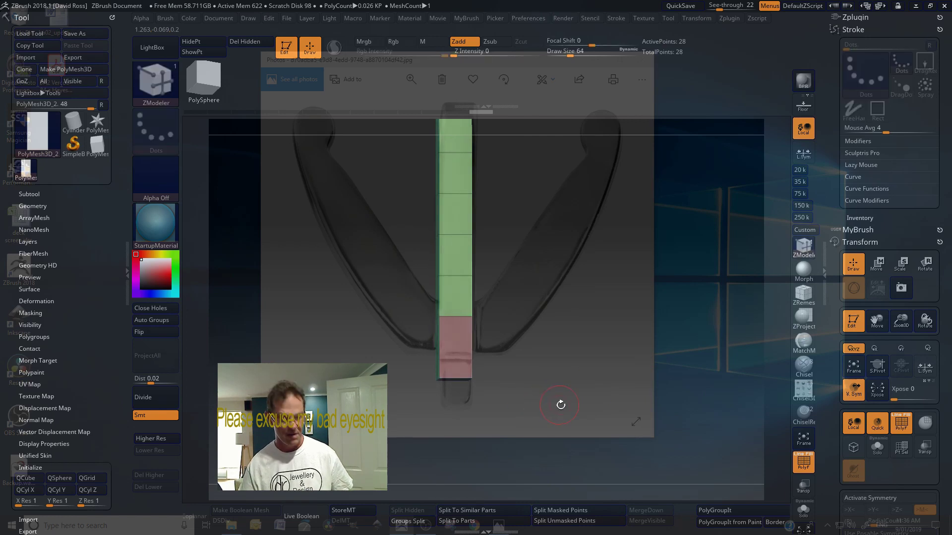
key(shift)
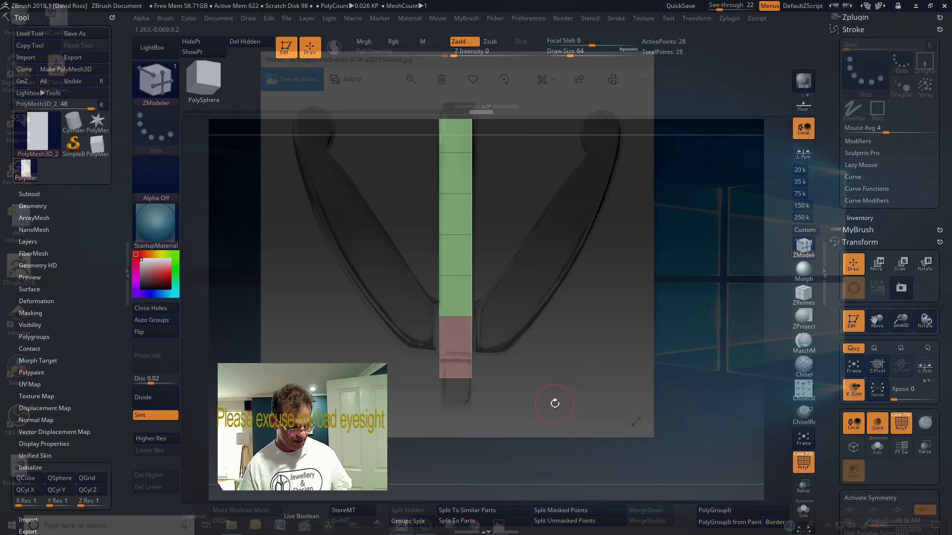
Rotate the bar, seen from its wide side, to line up with the anchor's slanted right arm in the reference.
drag(551, 406, 555, 392)
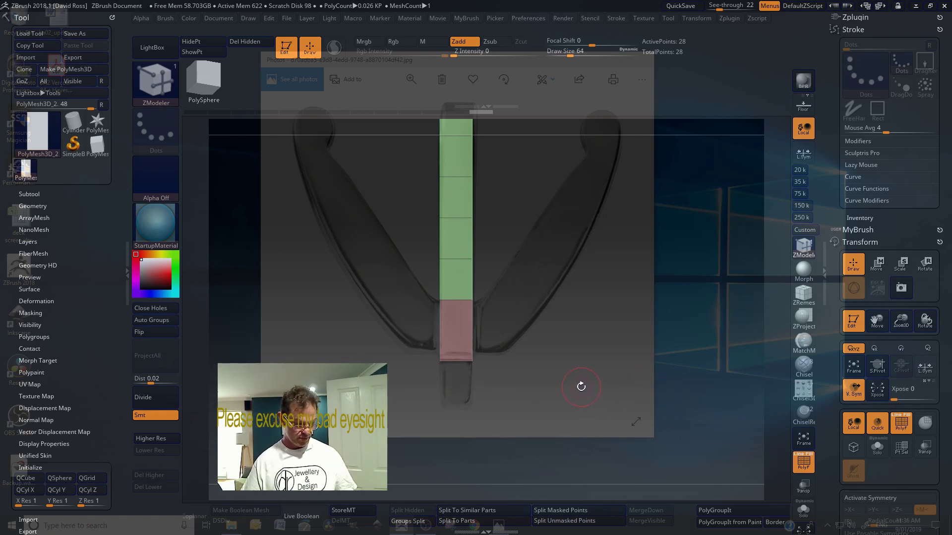
drag(531, 378, 581, 383)
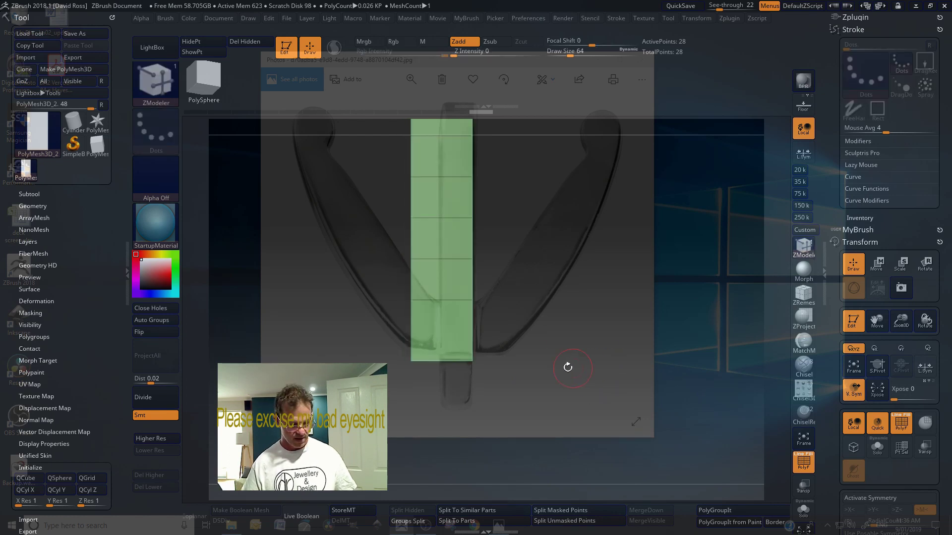
alt+drag(515, 357, 560, 397)
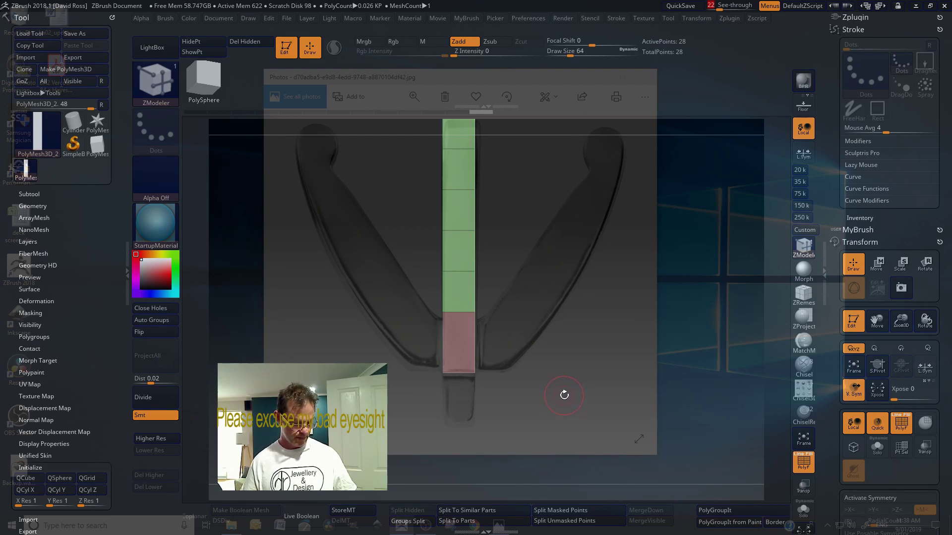
drag(560, 397, 640, 380)
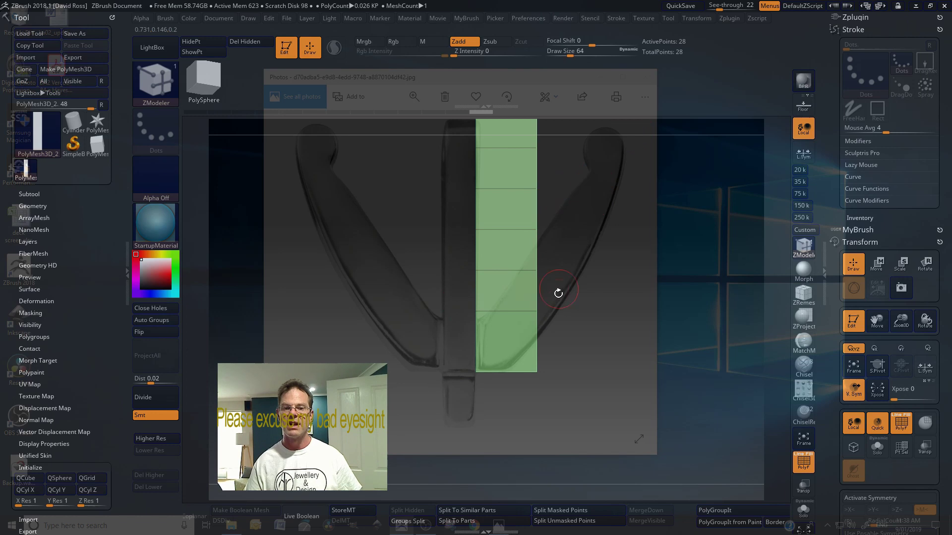
key(w)
key(y)
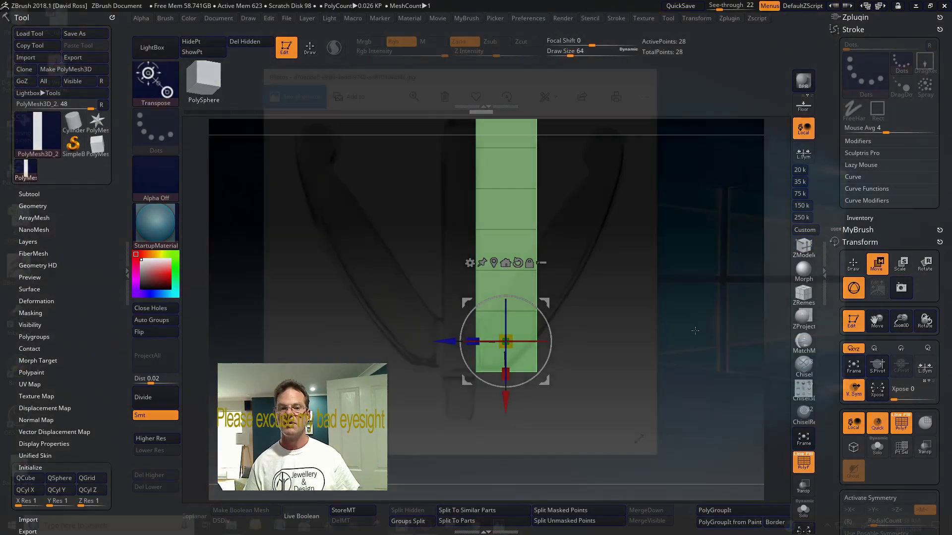
drag(537, 313, 553, 338)
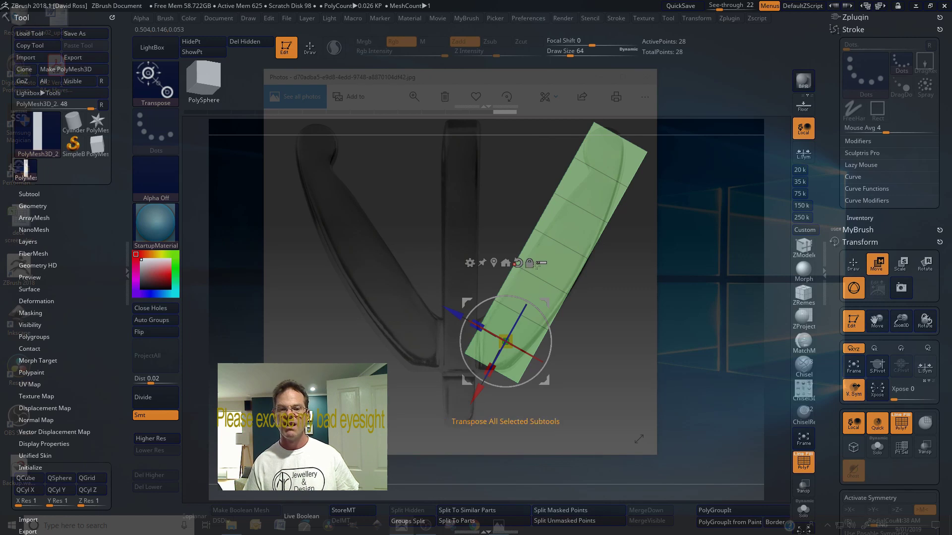
Set the ZModeler point action to Move with the Infinite XYZ target.
key(q)
click(804, 246)
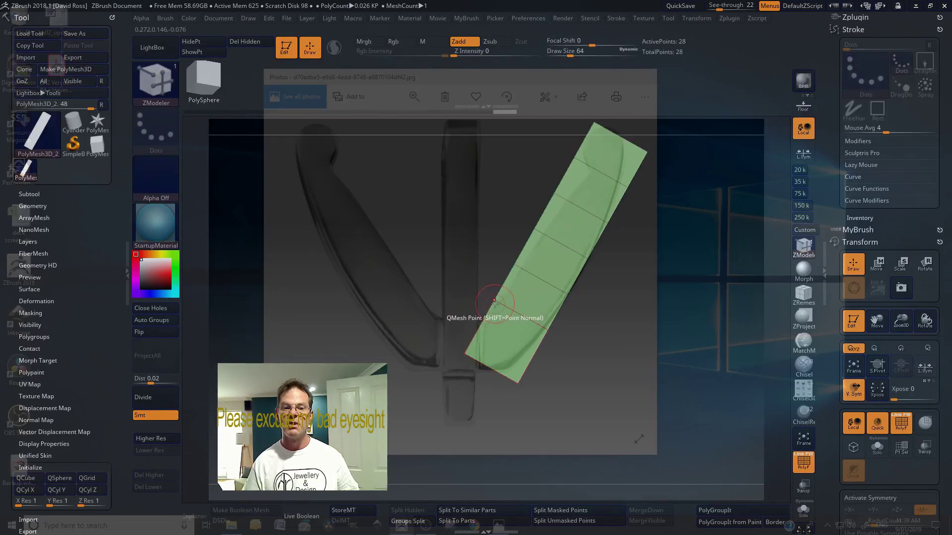
key(space)
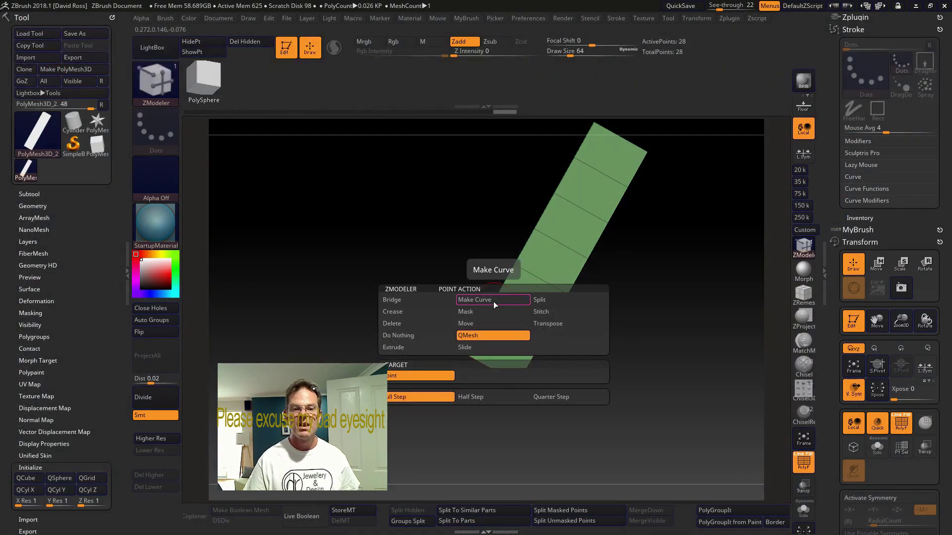
click(468, 325)
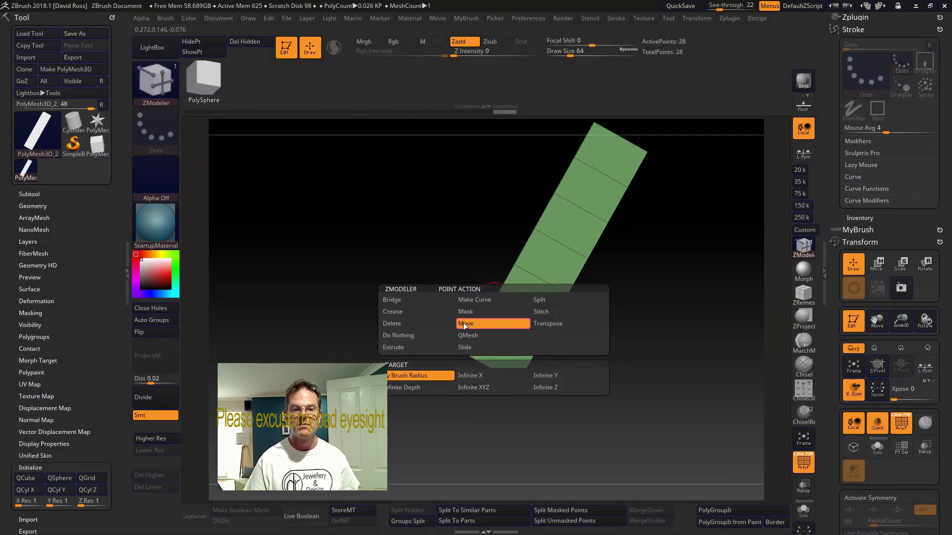
click(470, 389)
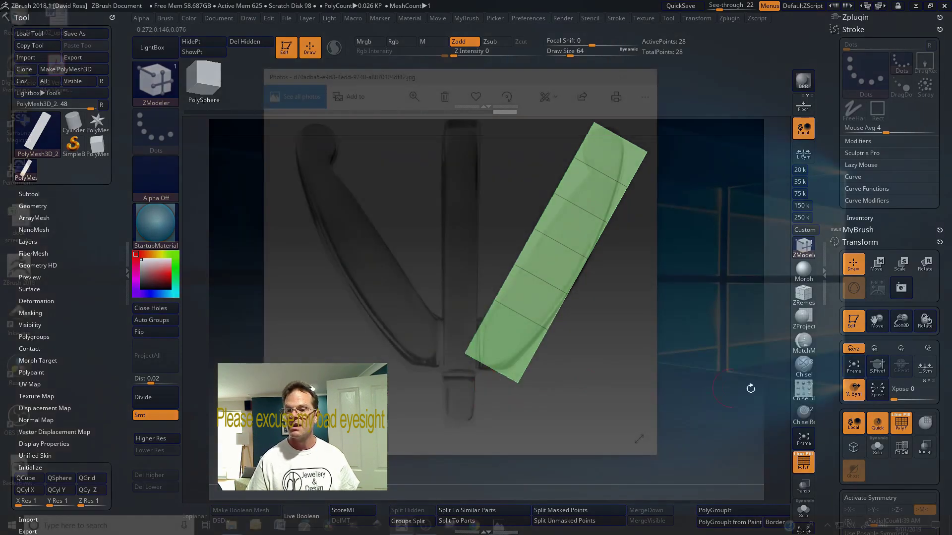
scroll(838, 410, down, 5)
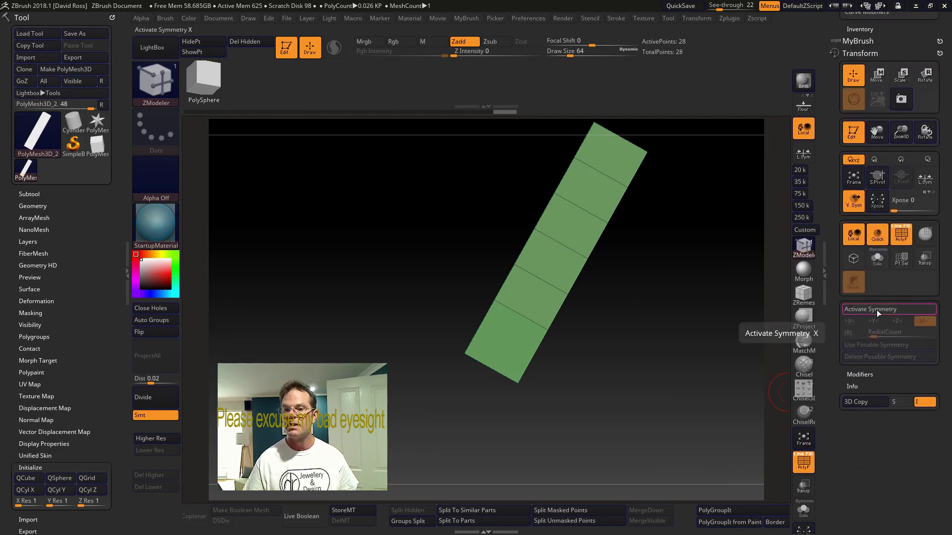
click(877, 311)
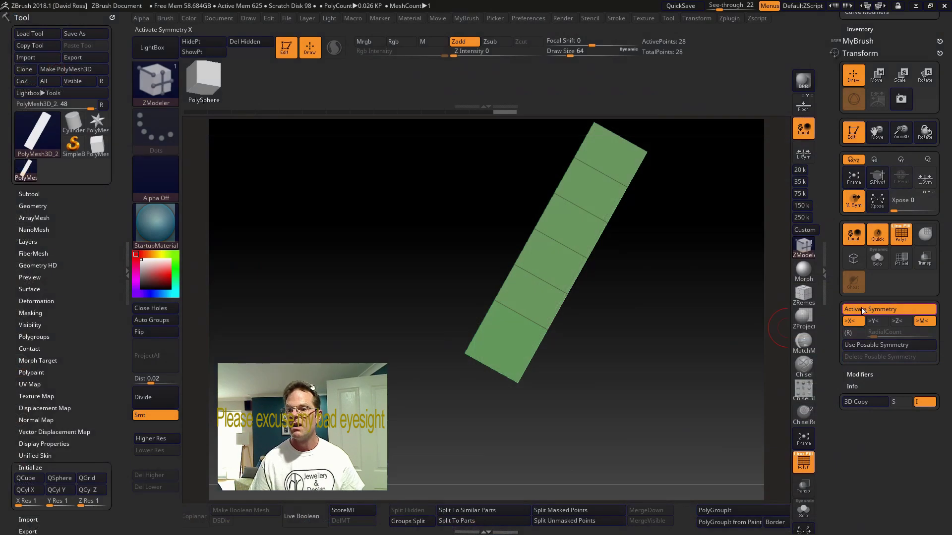
click(872, 308)
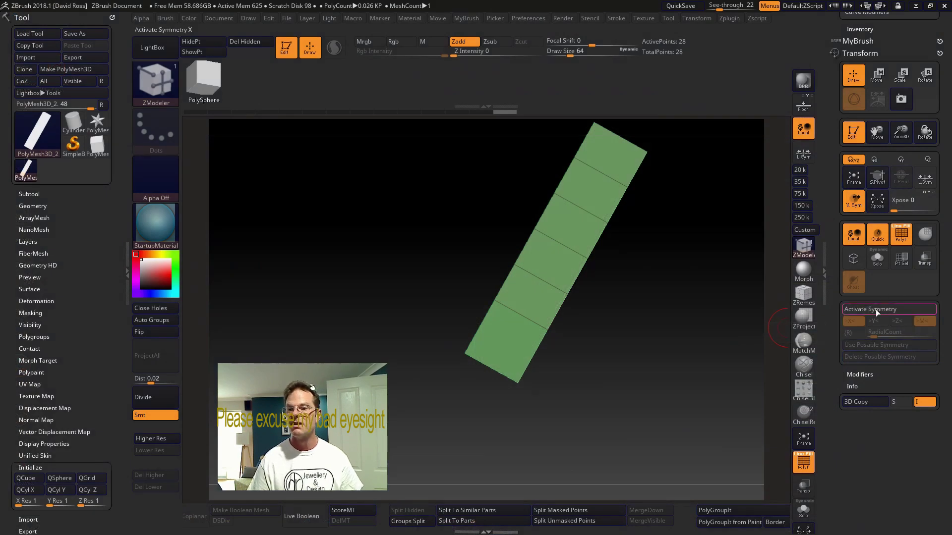
Reset the transform gizmo's orientation and center it on the slanted bar.
click(876, 77)
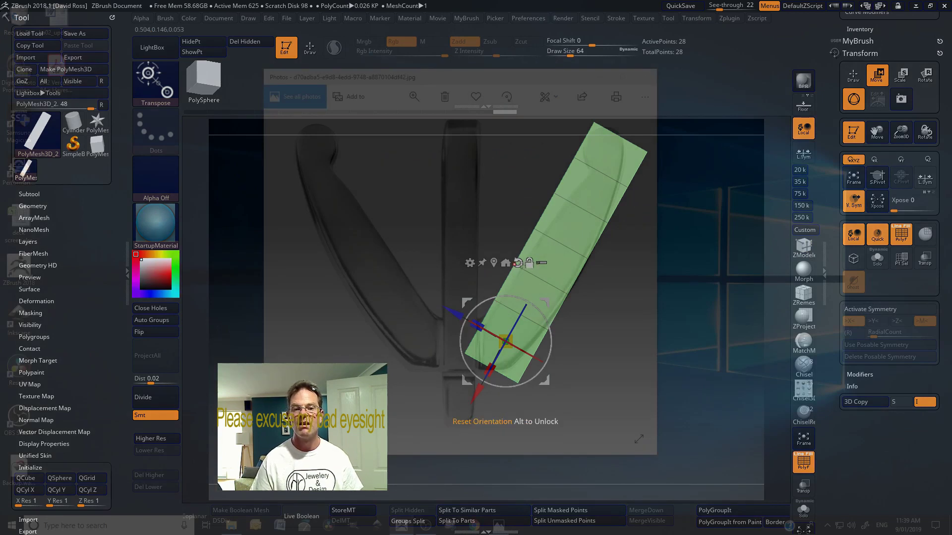
click(517, 262)
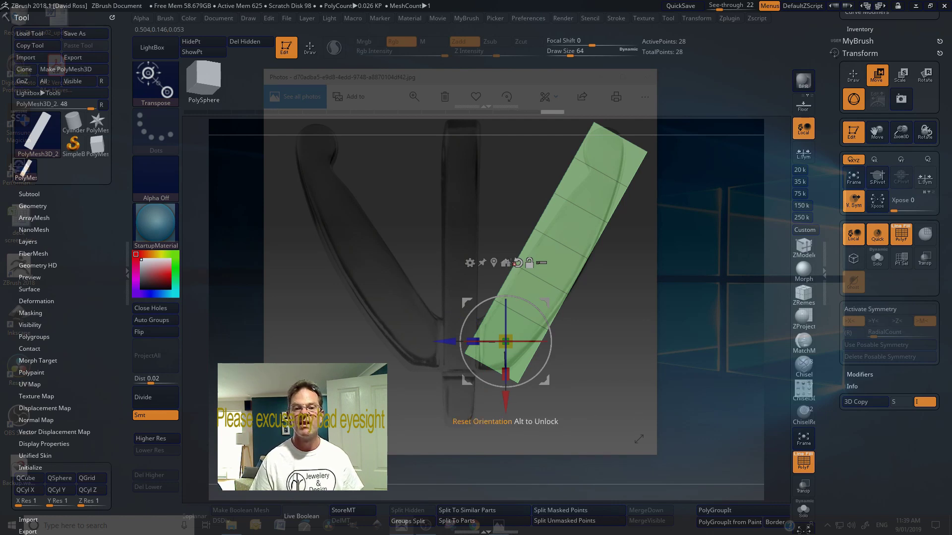
click(493, 263)
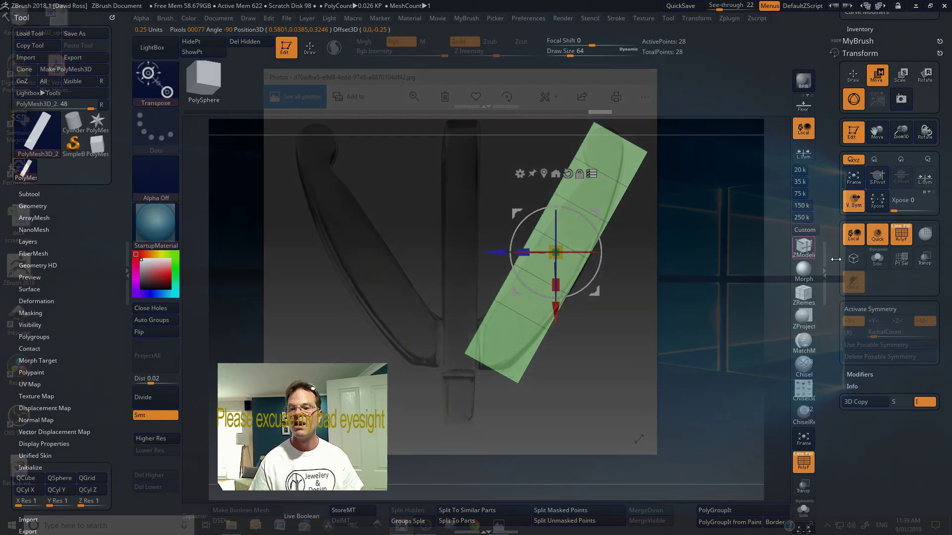
Activate symmetry across the Y axis only, turning X symmetry off, and return to Draw mode.
click(579, 175)
click(876, 309)
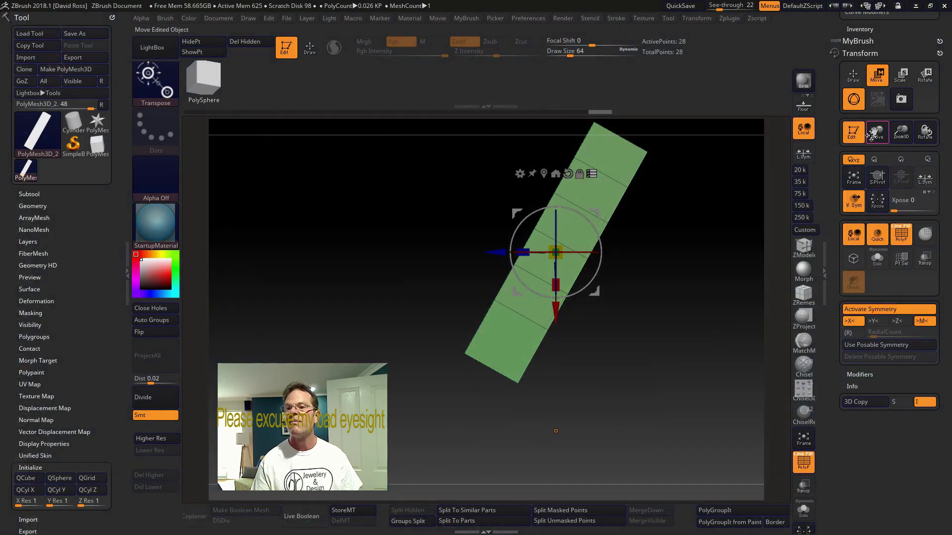
click(853, 75)
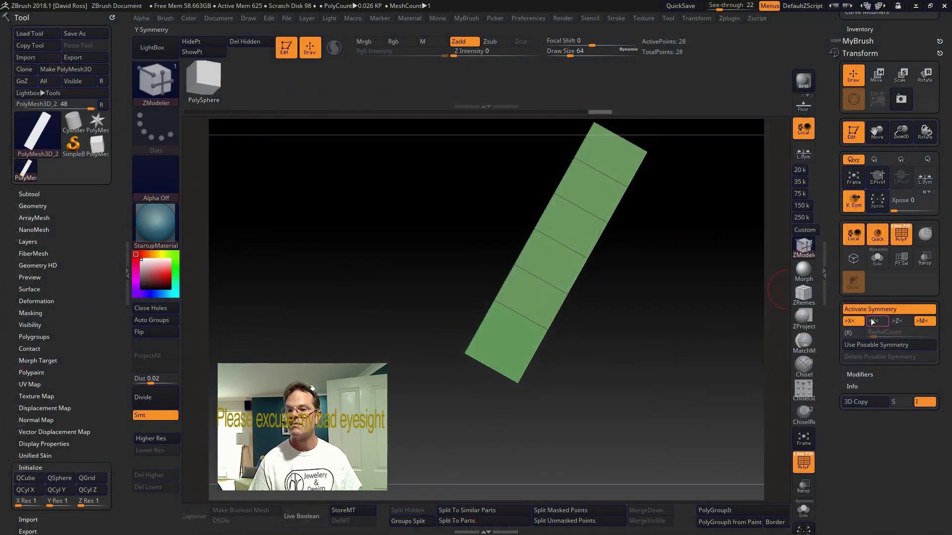
click(850, 322)
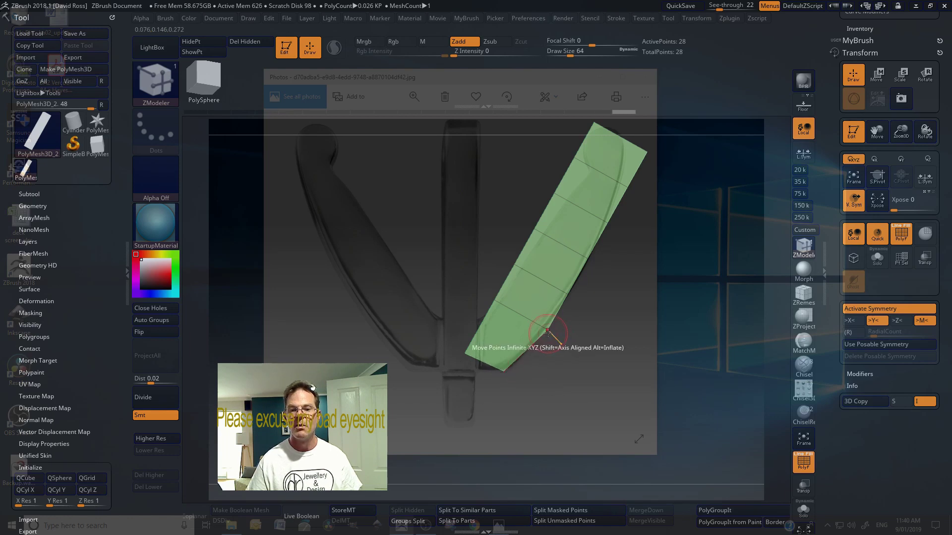
Move the bar's outer, top-corner and inner points so both long sides follow the curve of the reference arm.
drag(548, 326, 545, 332)
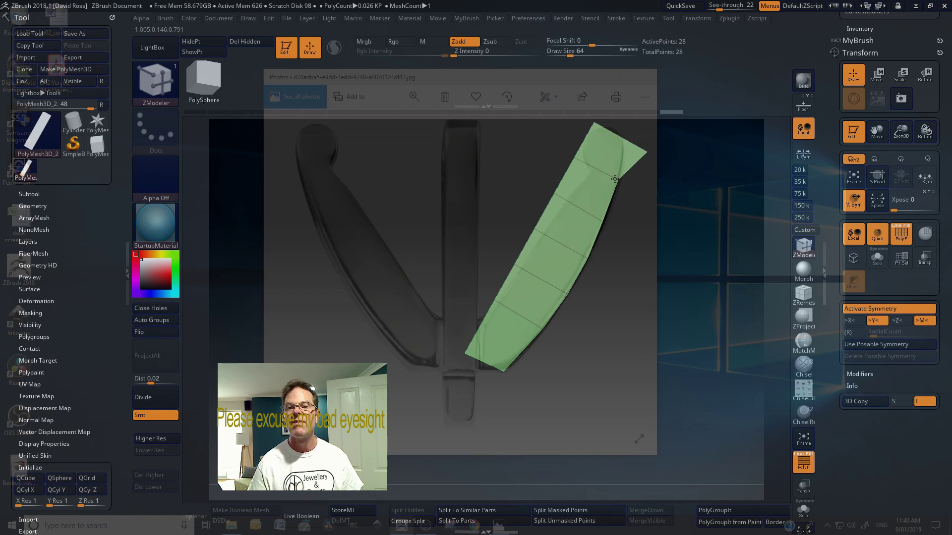
drag(647, 153, 624, 147)
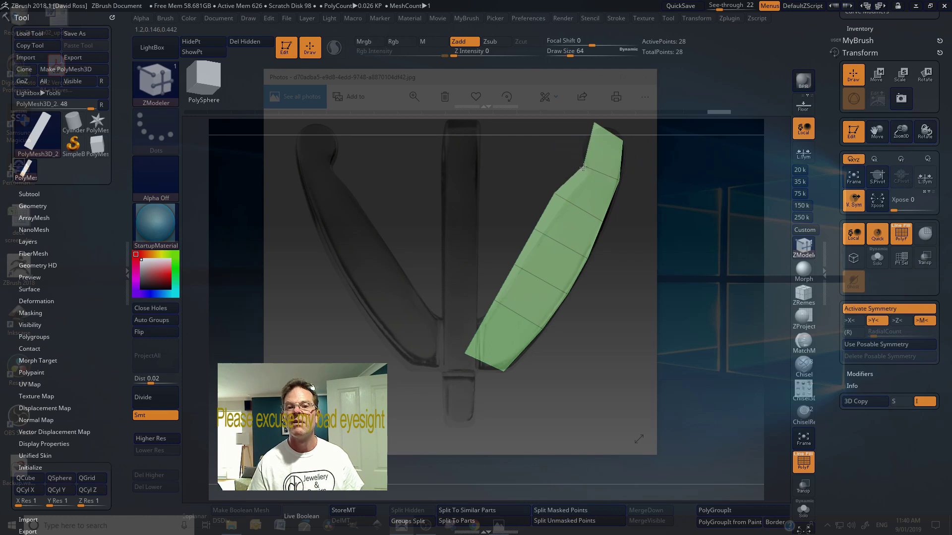
drag(555, 193, 562, 198)
drag(534, 230, 539, 233)
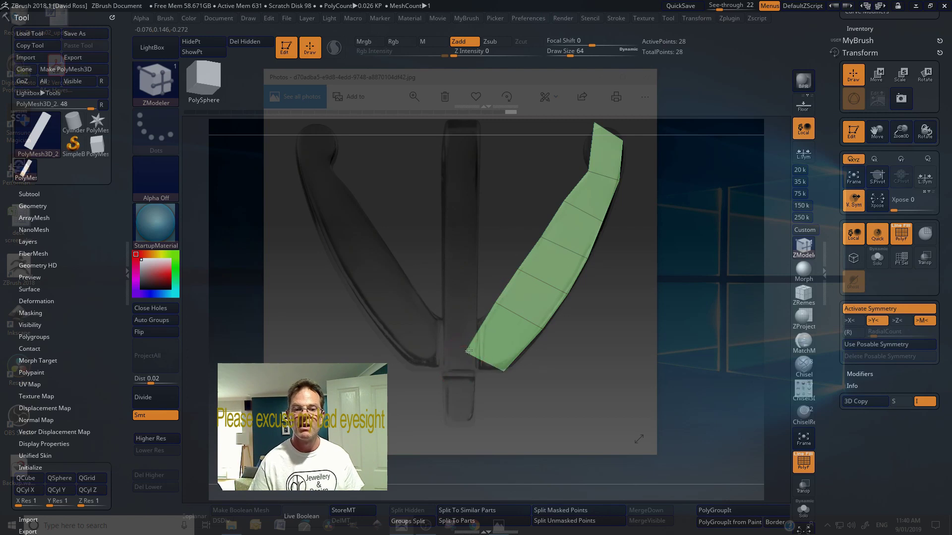
Move the points at the bar's lower end to fit the arm's base beside the central shank.
drag(478, 322, 479, 373)
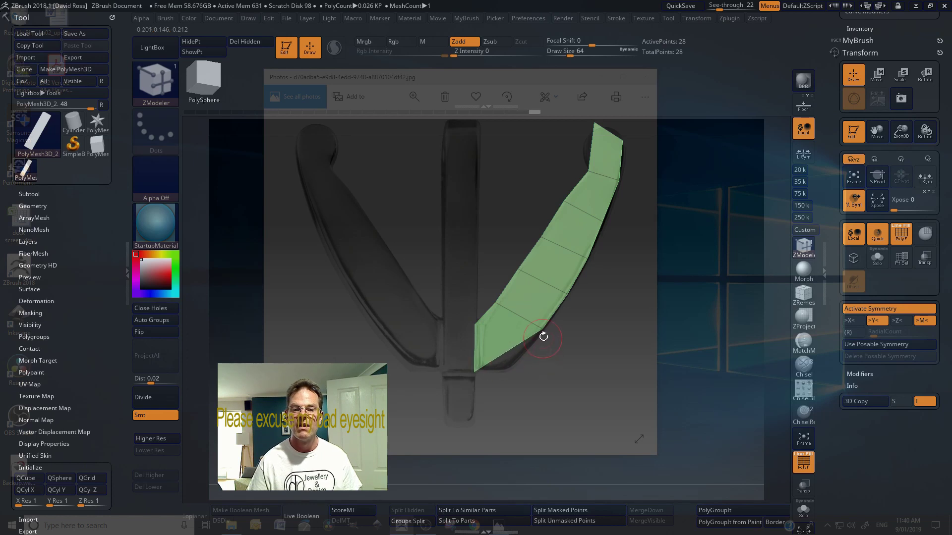
drag(543, 335, 519, 361)
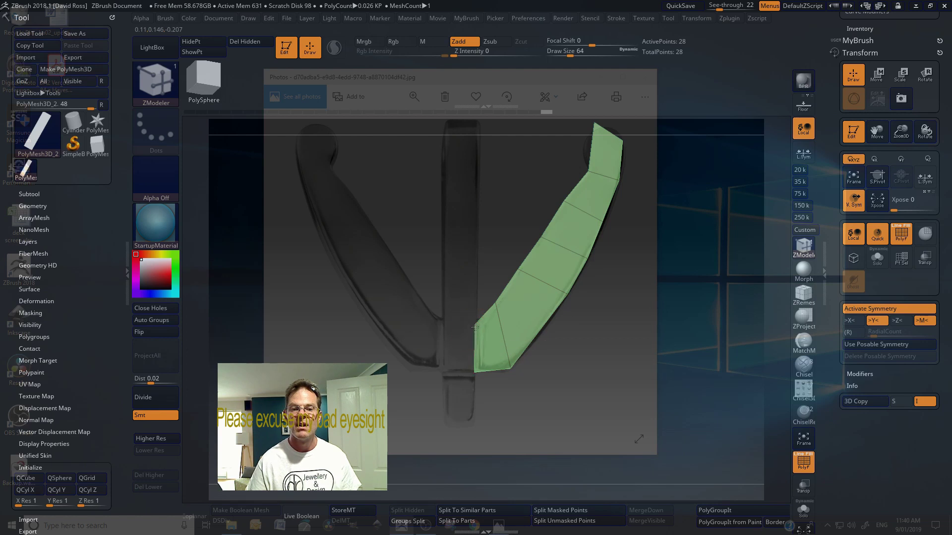
drag(475, 371, 508, 372)
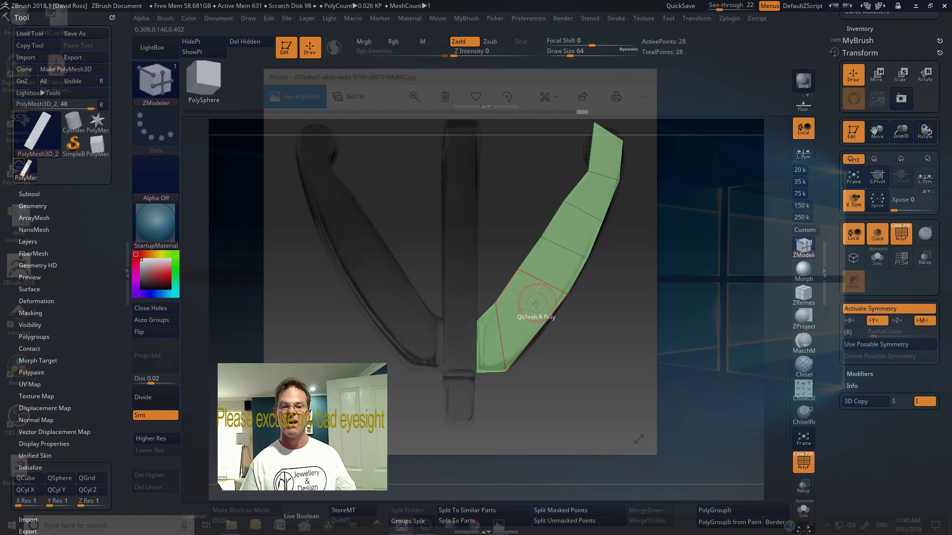
Set the ZModeler polygon action to Insert Polyloops on A Single Poly and add a crosswise loop in the arm's lower segment.
key(space)
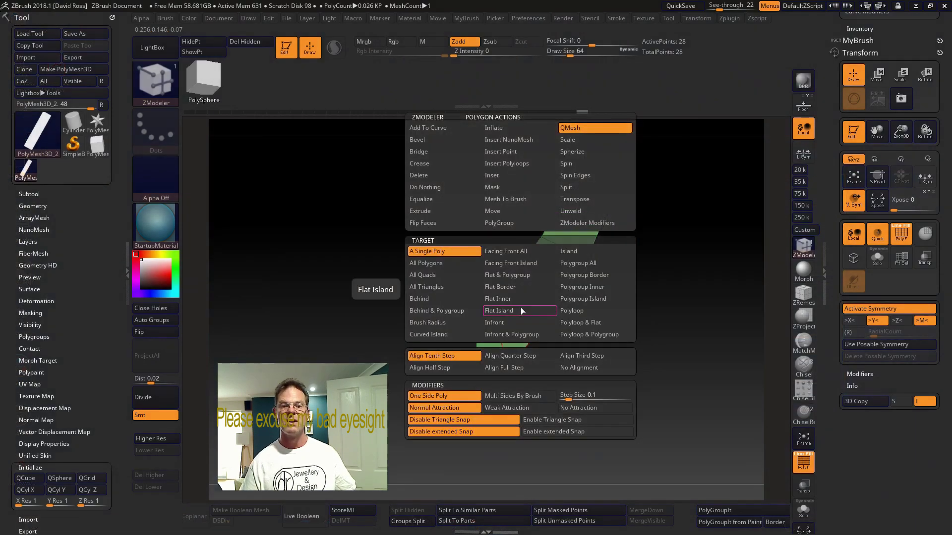
click(514, 162)
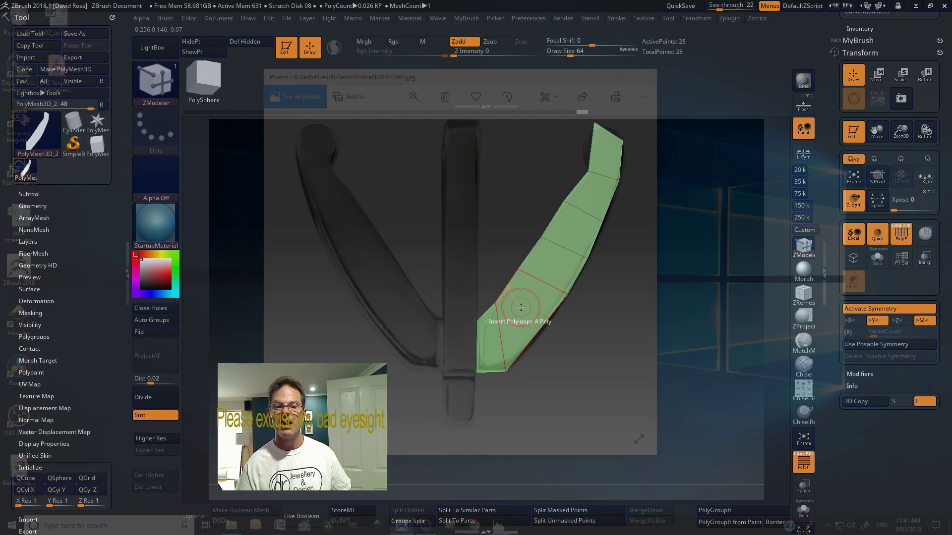
click(520, 308)
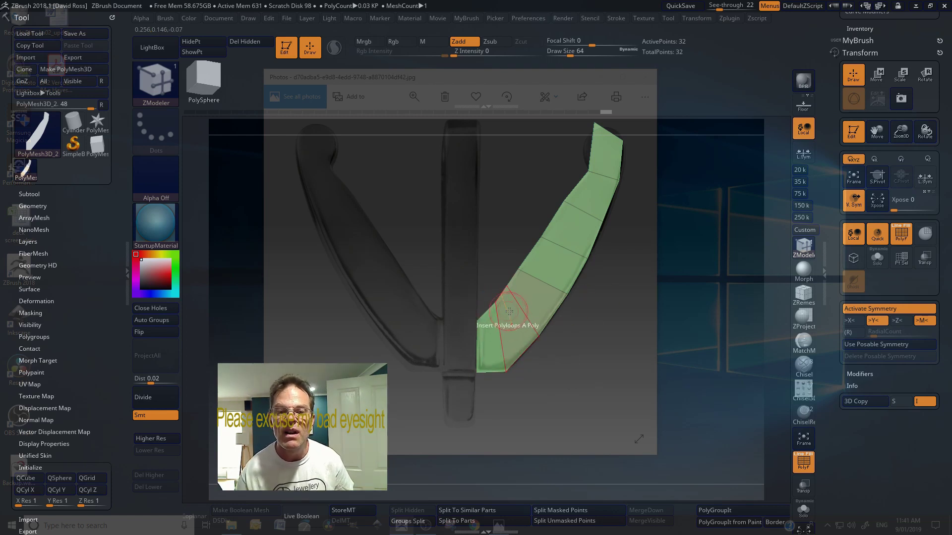
Adjust the window's See-through transparency to 36.
click(722, 7)
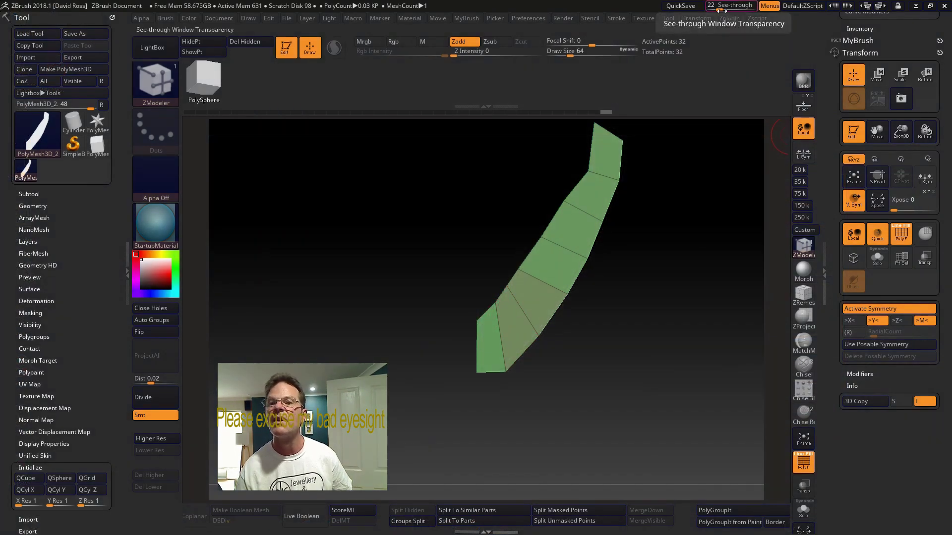
mouse_move(723, 9)
mouse_down()
mouse_move(747, 8)
mouse_move(739, 8)
mouse_up()
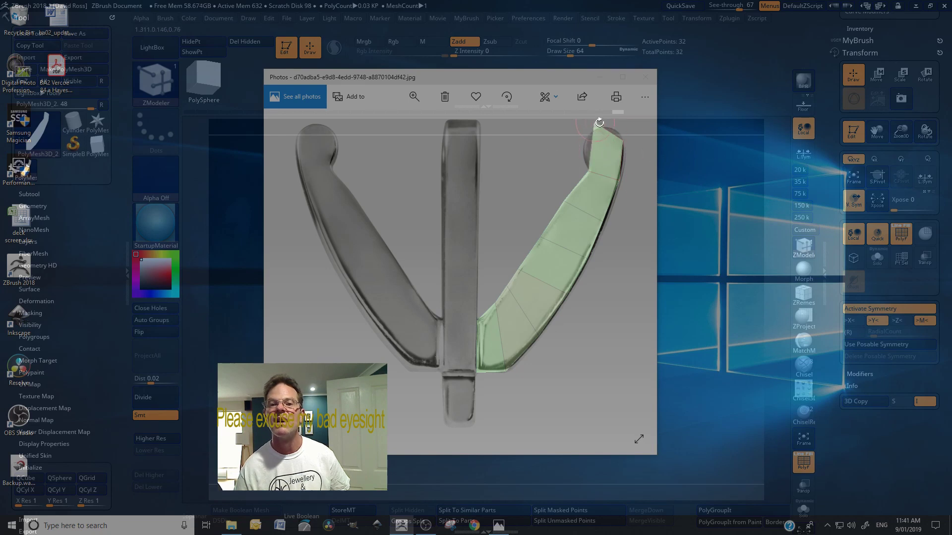
click(711, 6)
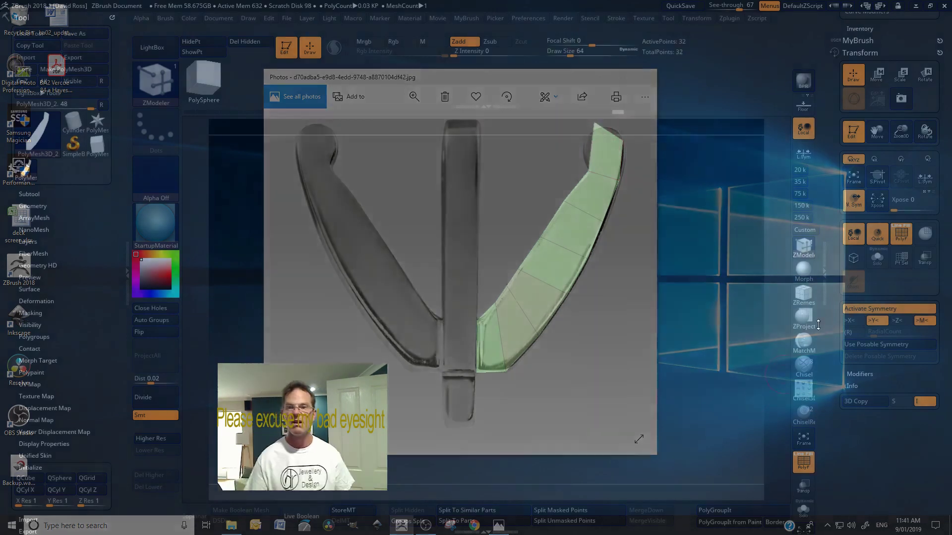
click(733, 7)
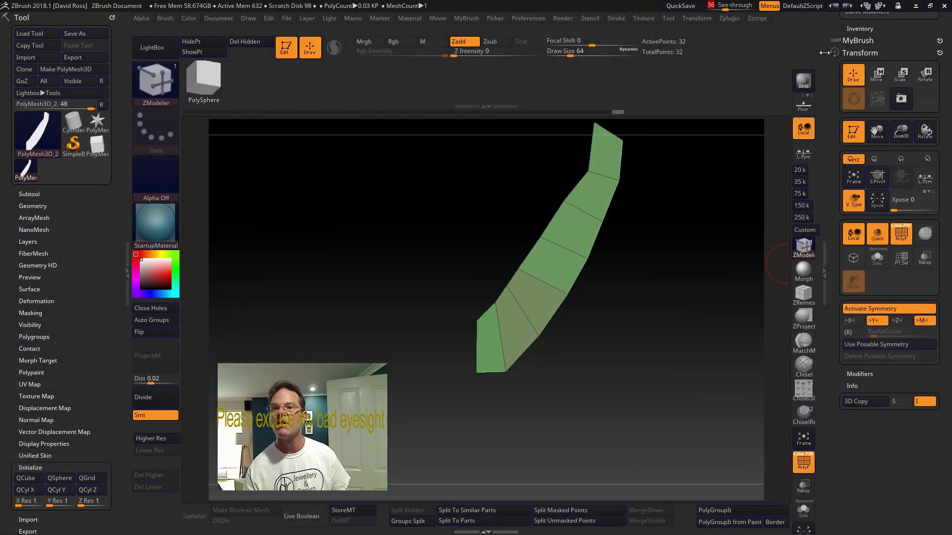
Shift the reference photo slightly lower on the desktop, return to ZBrush, and realign the arm model over it.
click(915, 5)
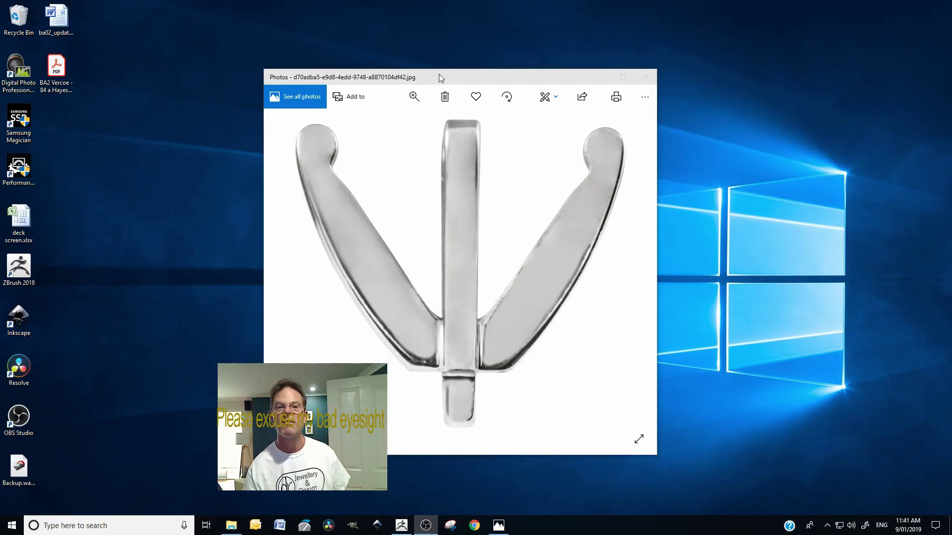
drag(439, 75, 433, 101)
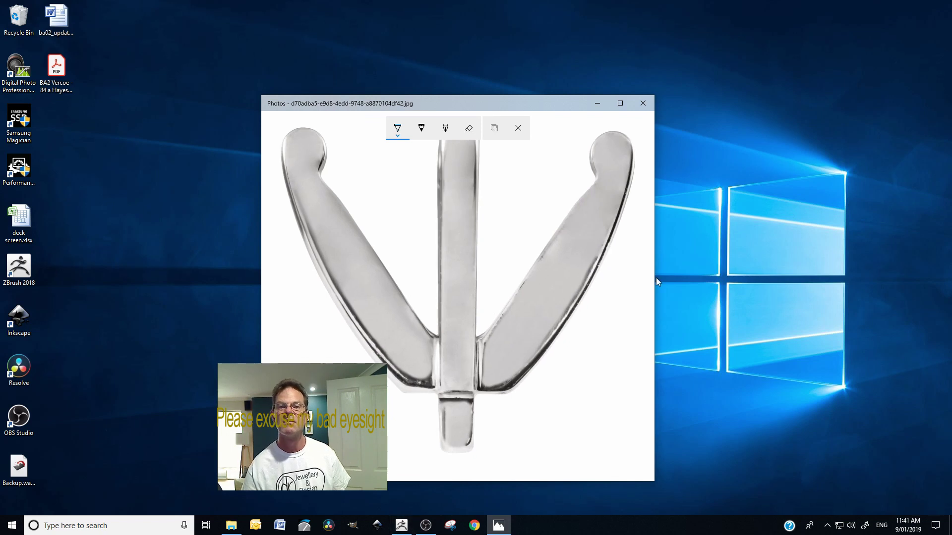
key(Escape)
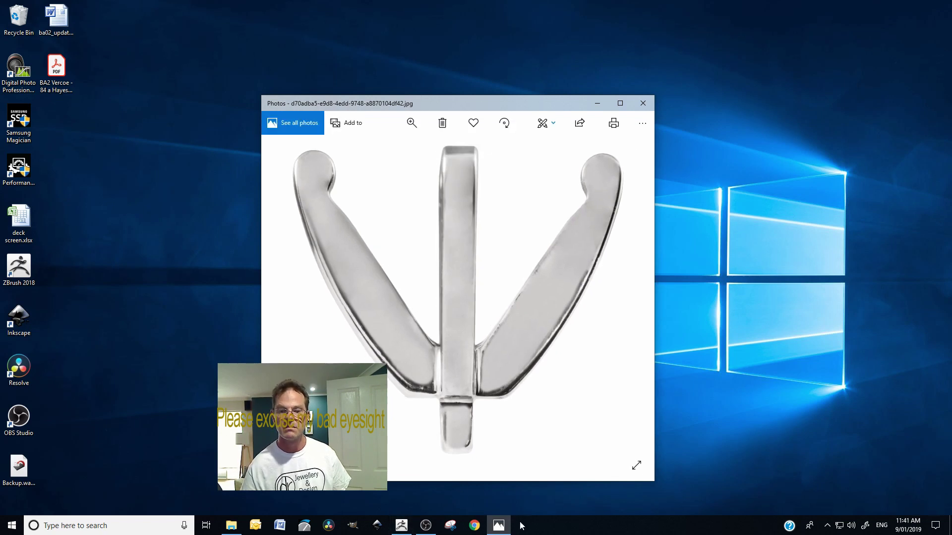
click(408, 527)
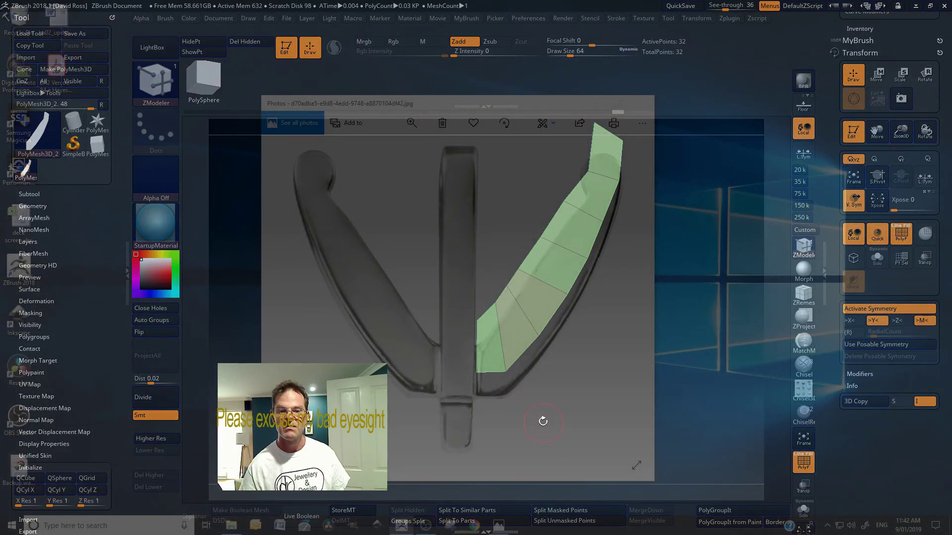
alt+drag(543, 423, 541, 448)
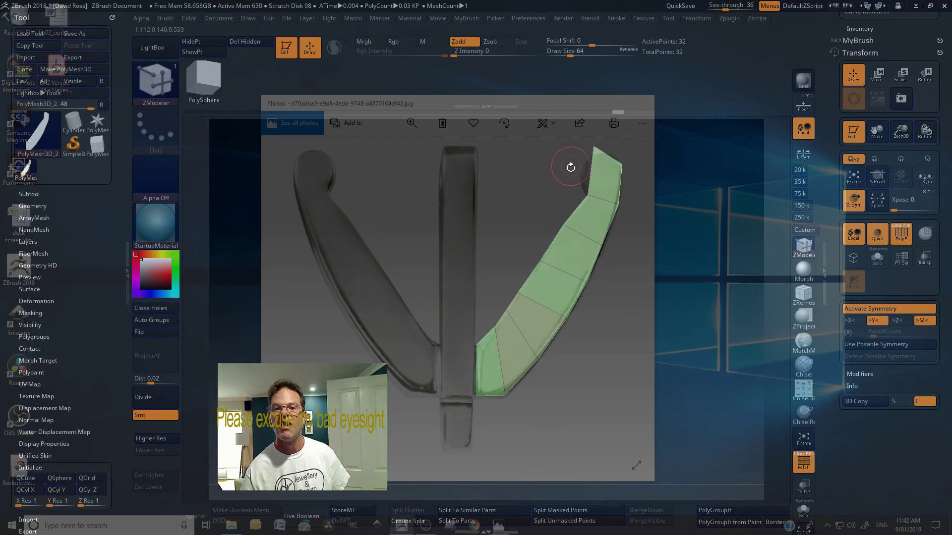
Move the arm's top corner points out to the reference's rounded tip and add a crosswise polyloop below them.
drag(593, 148, 590, 156)
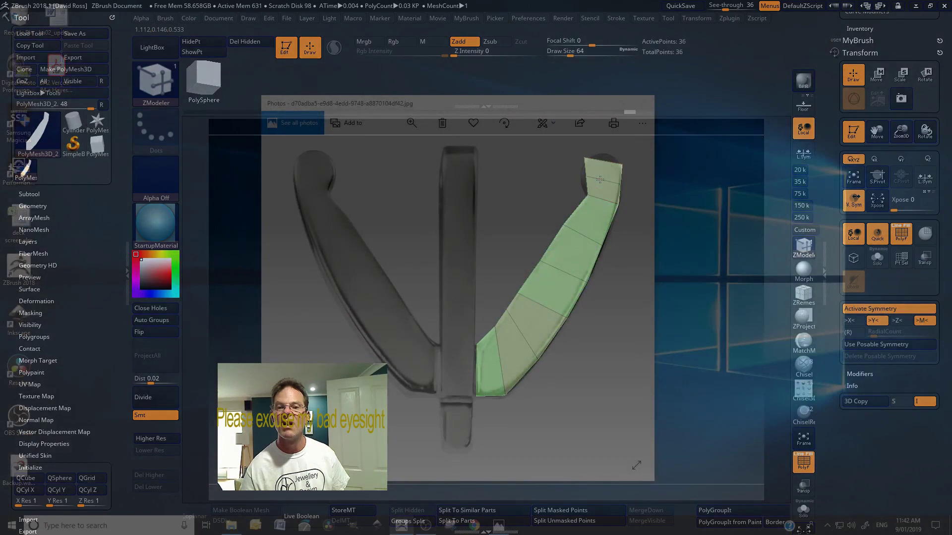
click(582, 182)
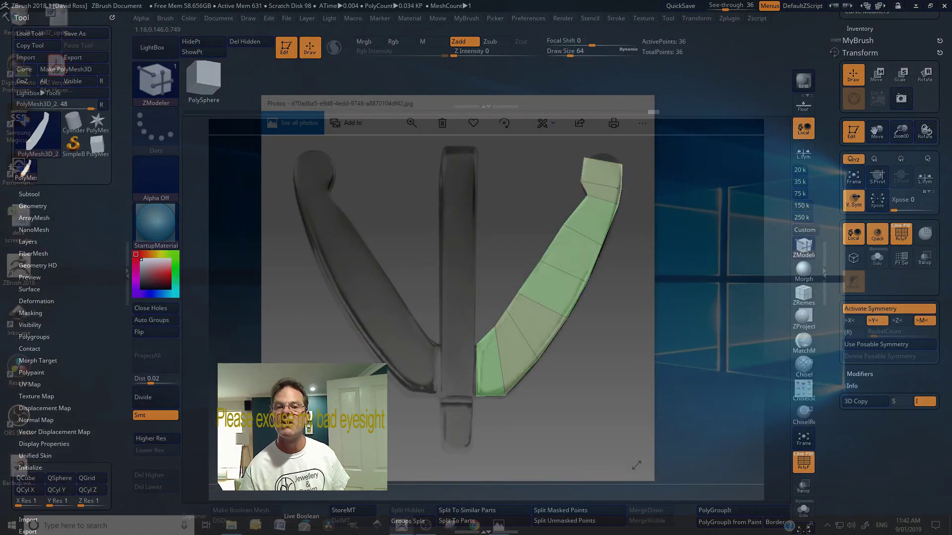
Try a lengthwise polyloop through the arm's tip, undo it, and refine the tip with a single crosswise polyloop.
click(603, 161)
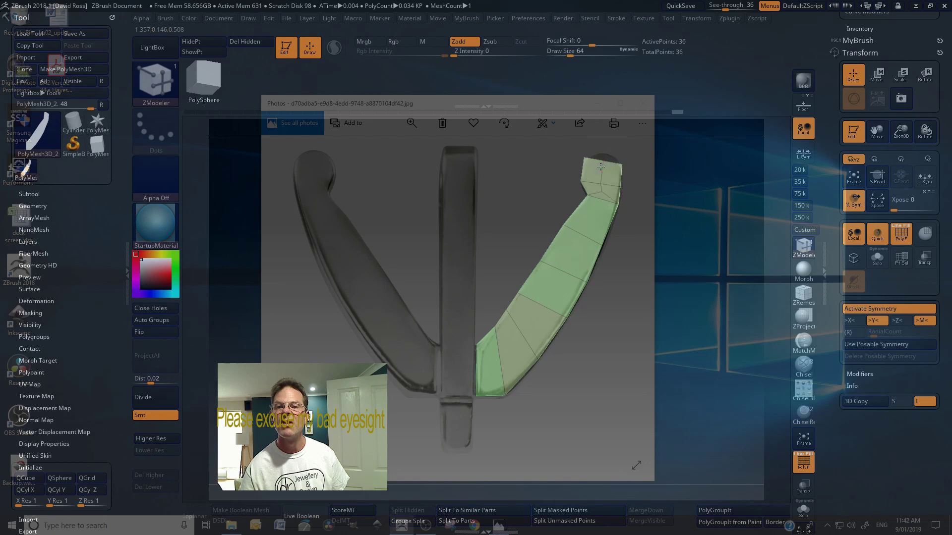
click(603, 164)
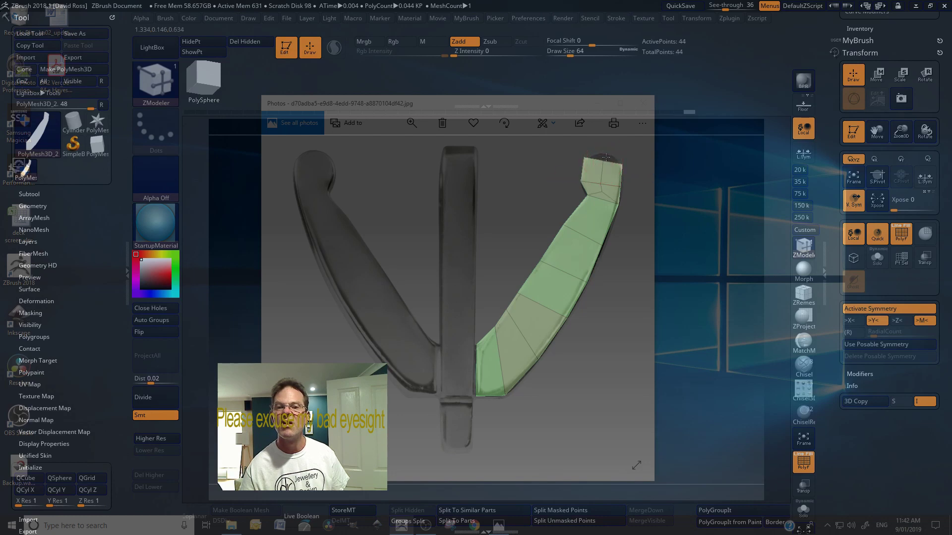
key(ctrl)
key(ctrl+z)
click(608, 173)
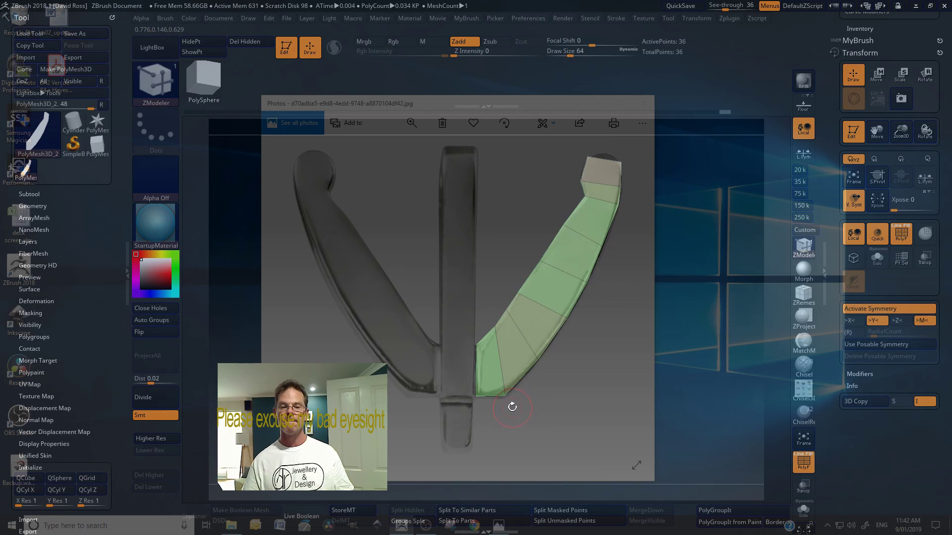
Set See-through to 0 and preview the arm subdivided with smoothing, undoing the divisions to restore the low-poly mesh.
drag(725, 6, 706, 9)
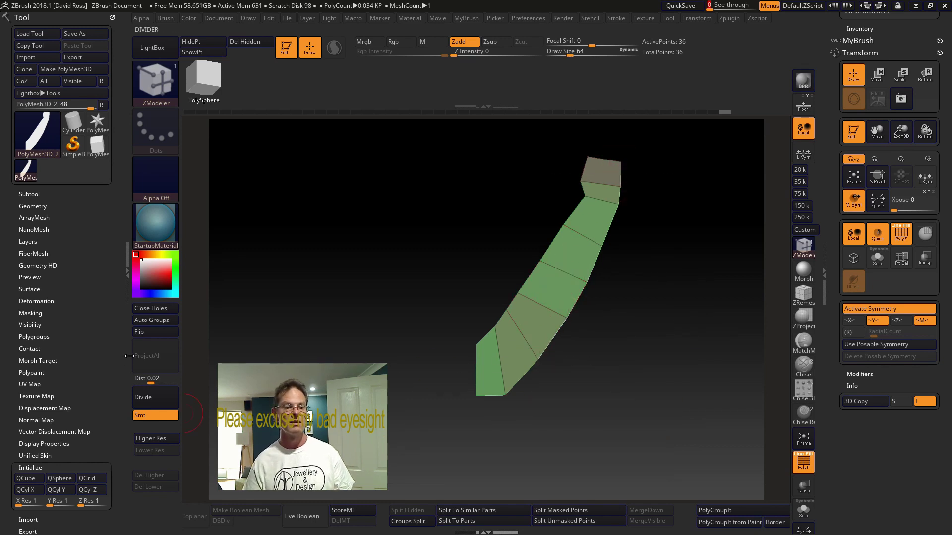
click(148, 399)
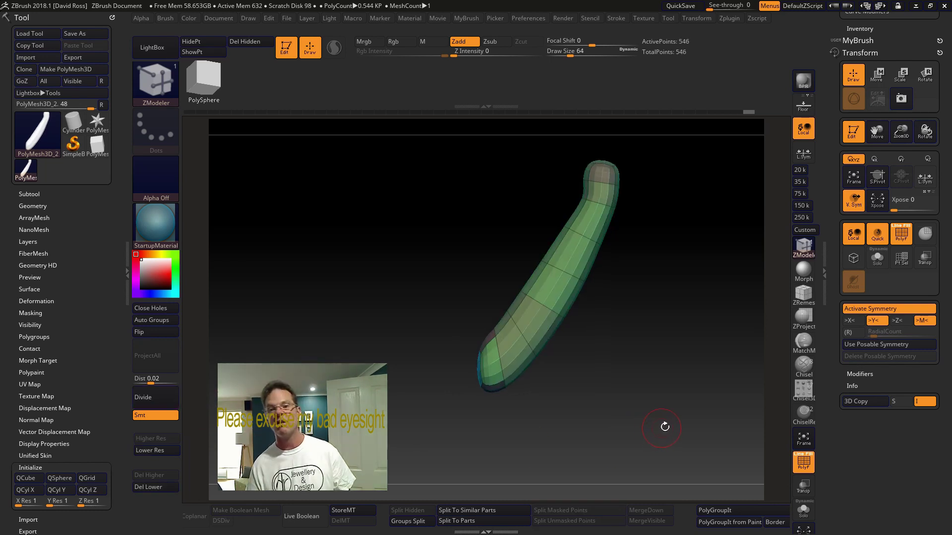
mouse_move(679, 424)
mouse_down()
mouse_move(640, 427)
mouse_move(672, 428)
mouse_up()
key(ctrl+z)
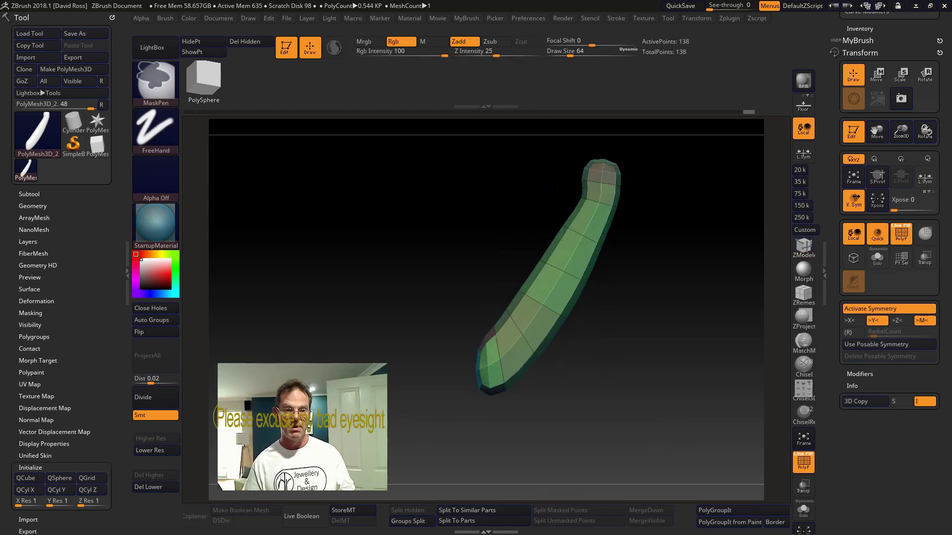
key(shift+d)
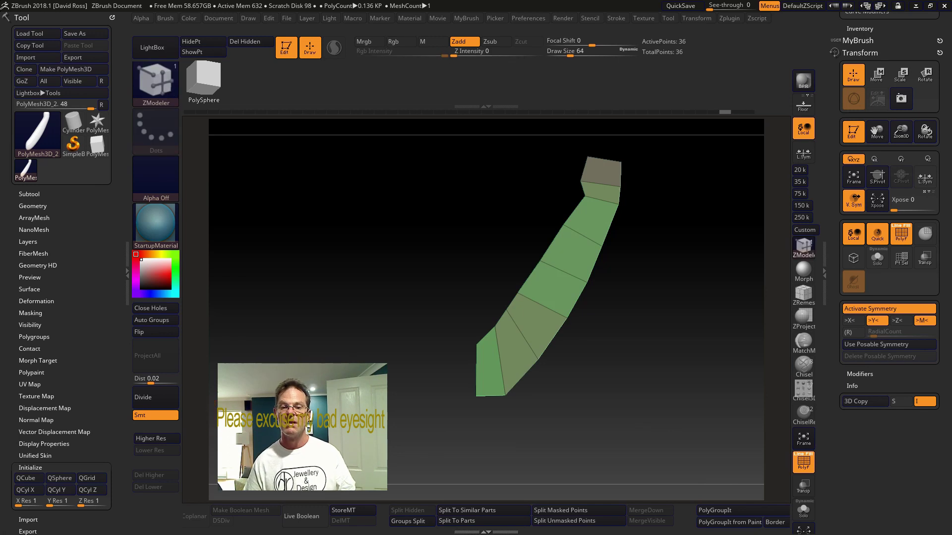
Crease the arm's lengthwise edge loops with the ZModeler Crease edge action targeting EdgeLoop Complete.
drag(642, 379, 647, 365)
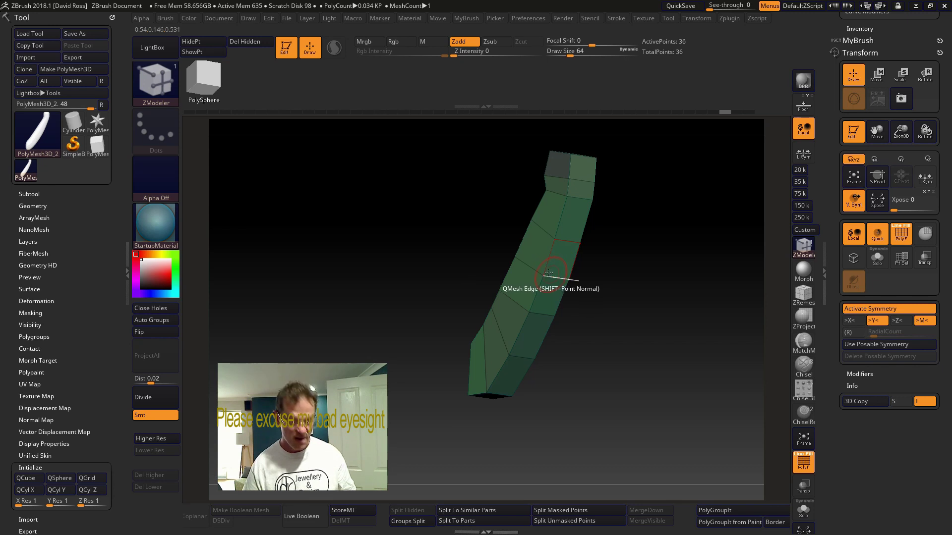
key(space)
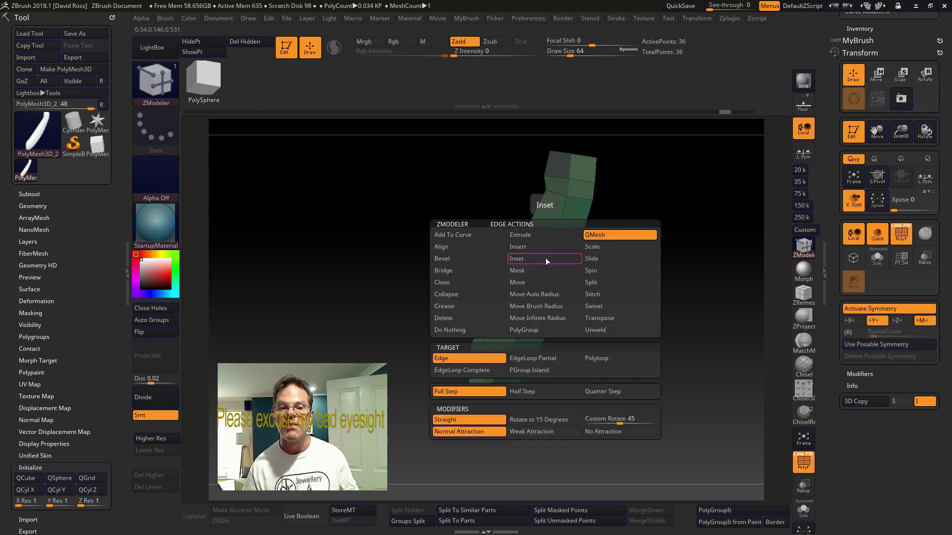
click(445, 306)
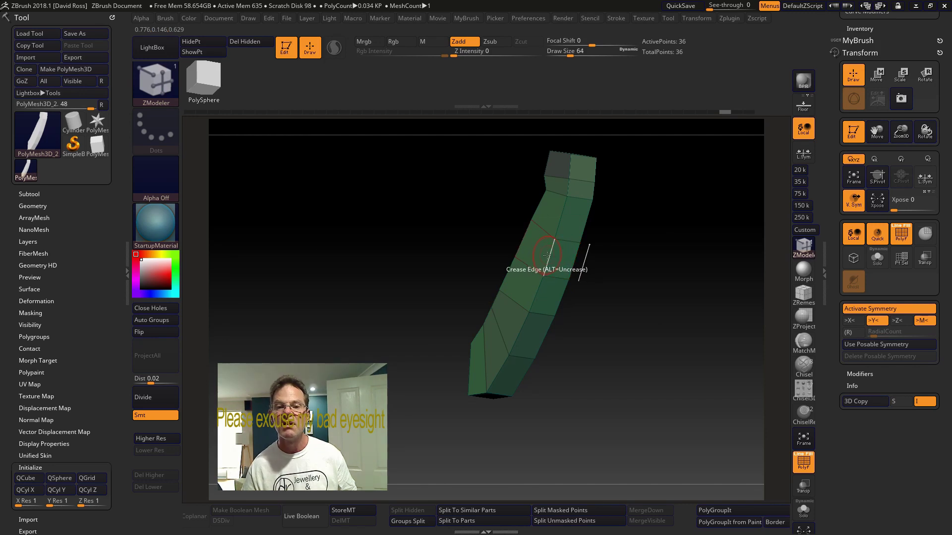
click(546, 255)
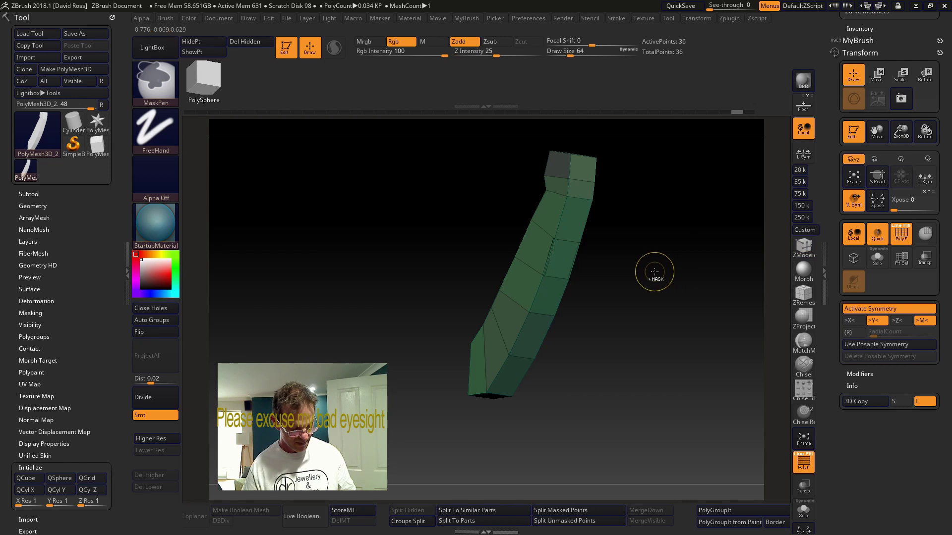
key(space)
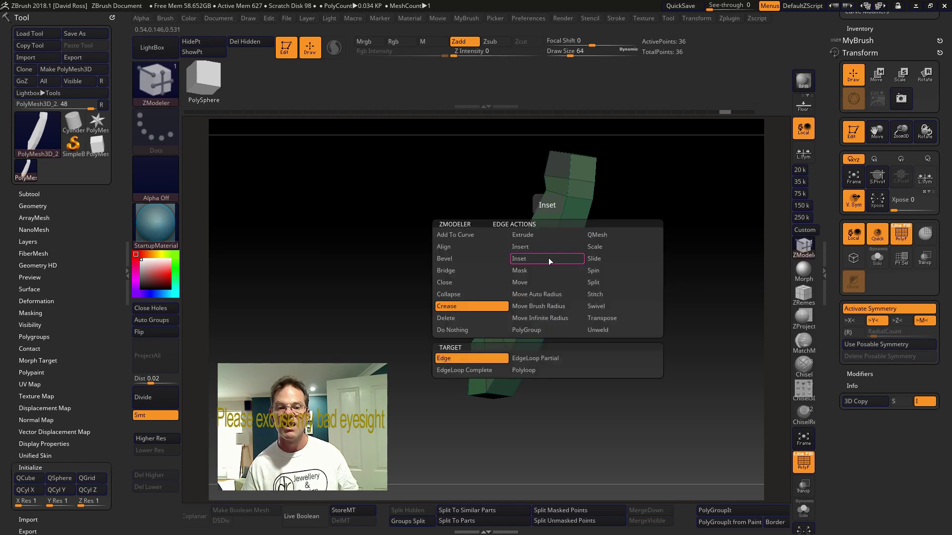
click(465, 357)
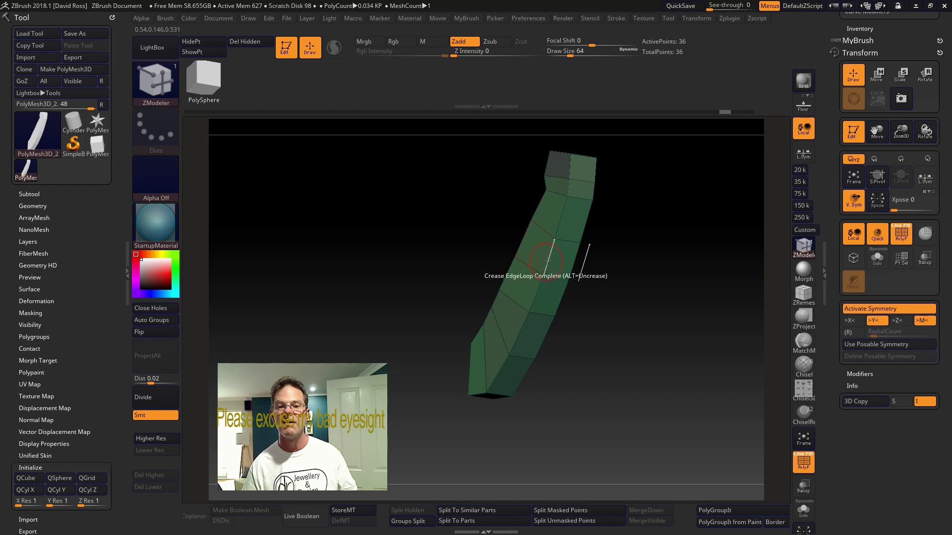
drag(629, 302, 592, 305)
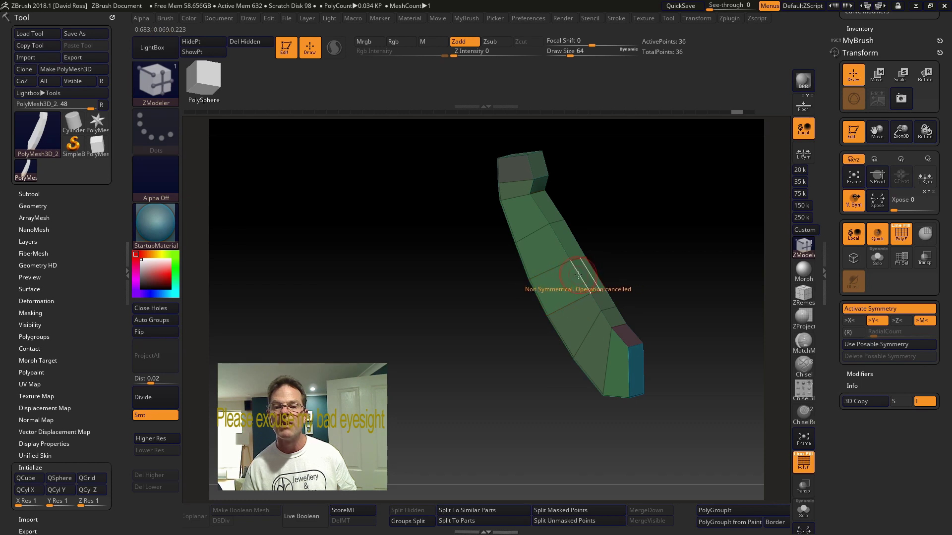
drag(675, 269, 624, 274)
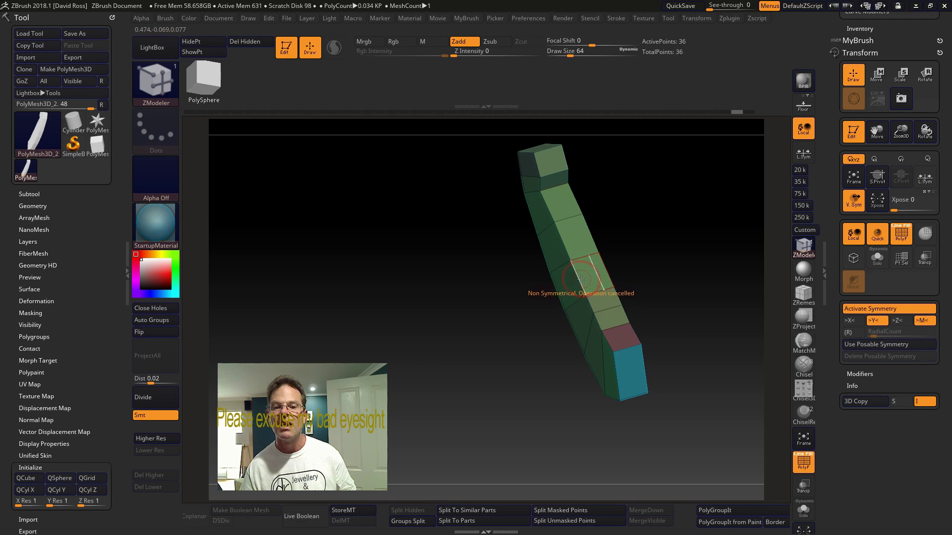
drag(696, 308, 670, 325)
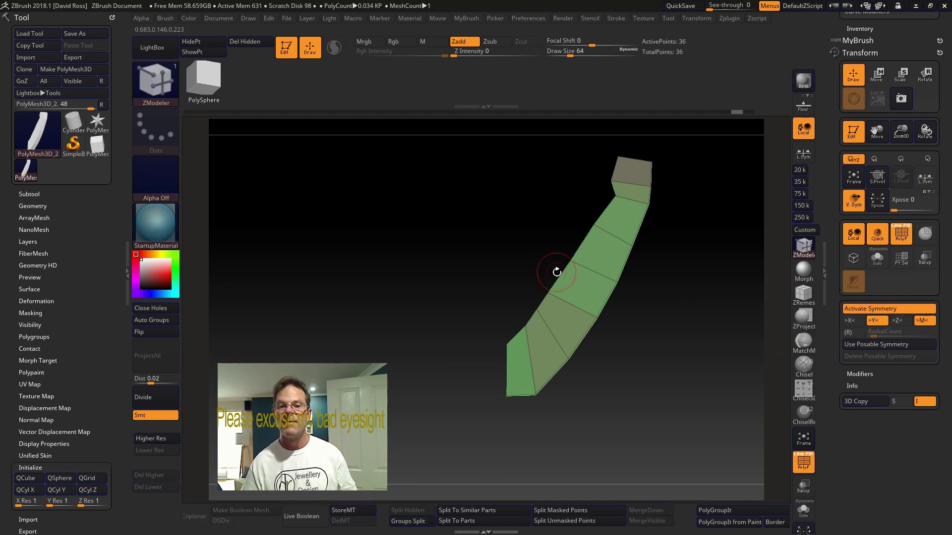
drag(659, 366, 592, 377)
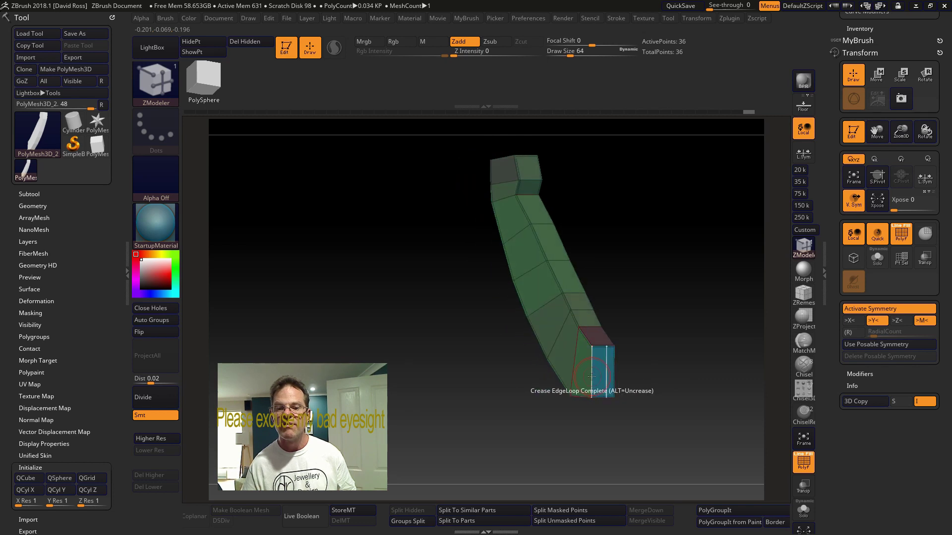
drag(669, 387, 705, 390)
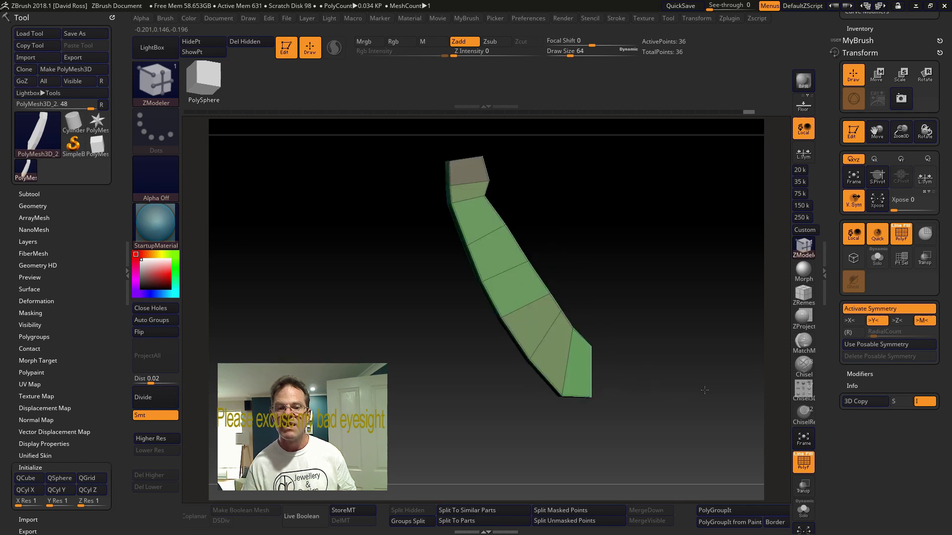
Preview the creased arm with one smooth subdivision, and undo the division.
click(145, 399)
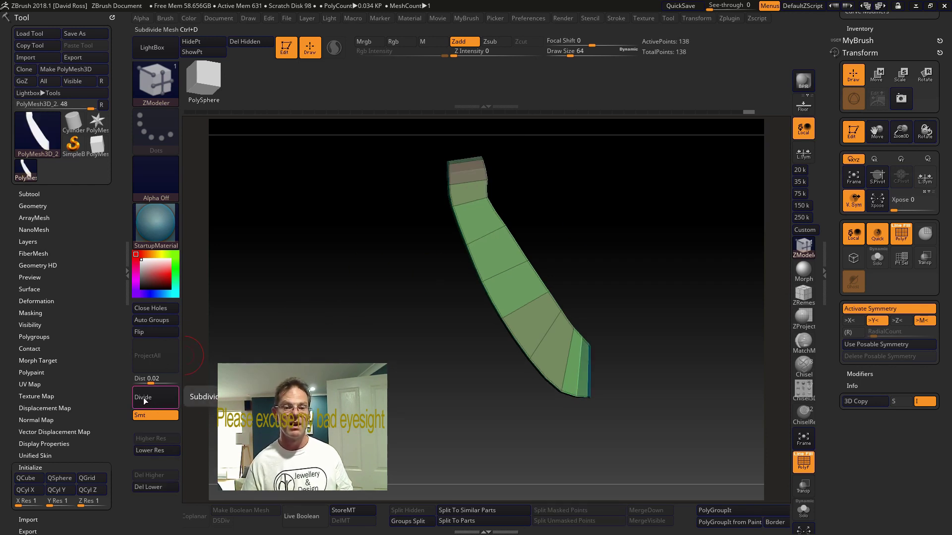
mouse_move(464, 424)
mouse_down()
mouse_move(406, 426)
mouse_move(484, 418)
mouse_move(463, 415)
mouse_up()
key(ctrl)
key(shift+d)
Crease the complete edge loop bordering the end face at the arm's lower end.
drag(626, 382, 600, 373)
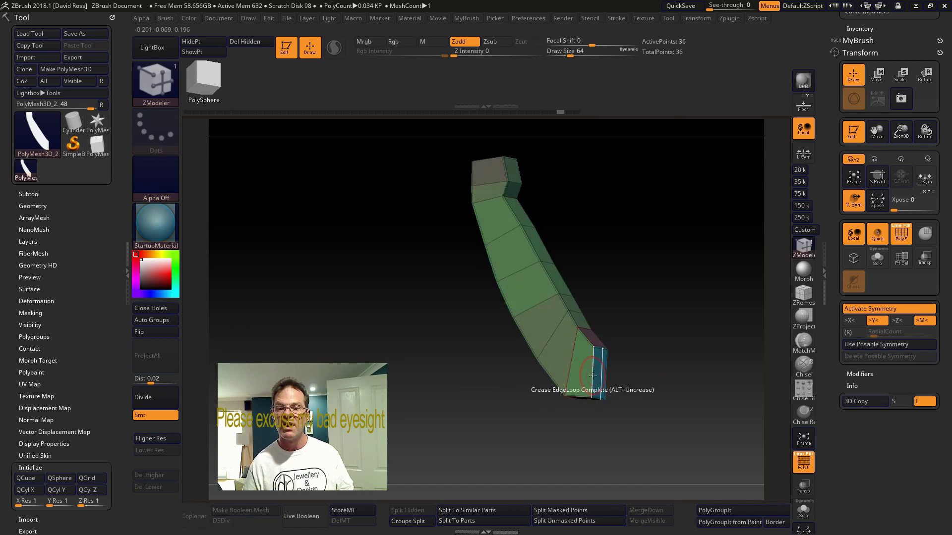
drag(677, 396, 634, 389)
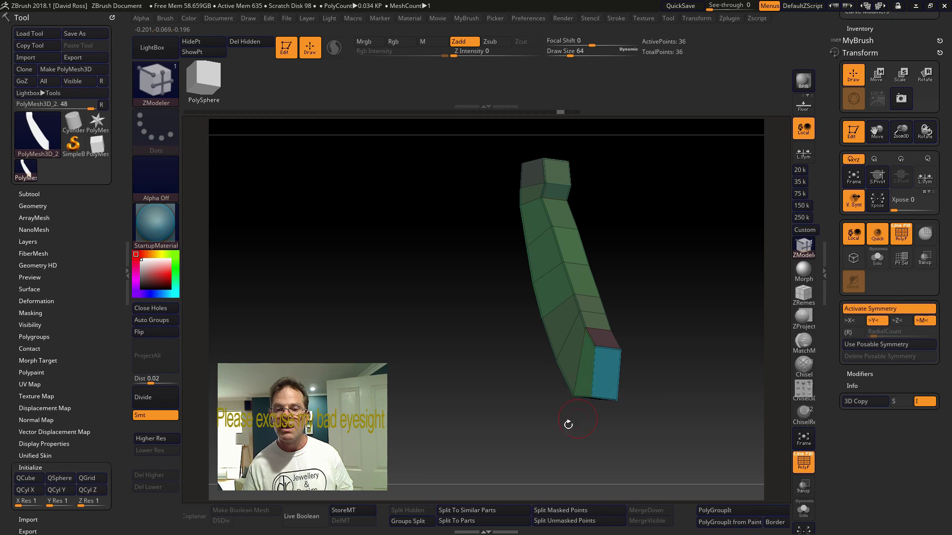
drag(535, 436, 652, 377)
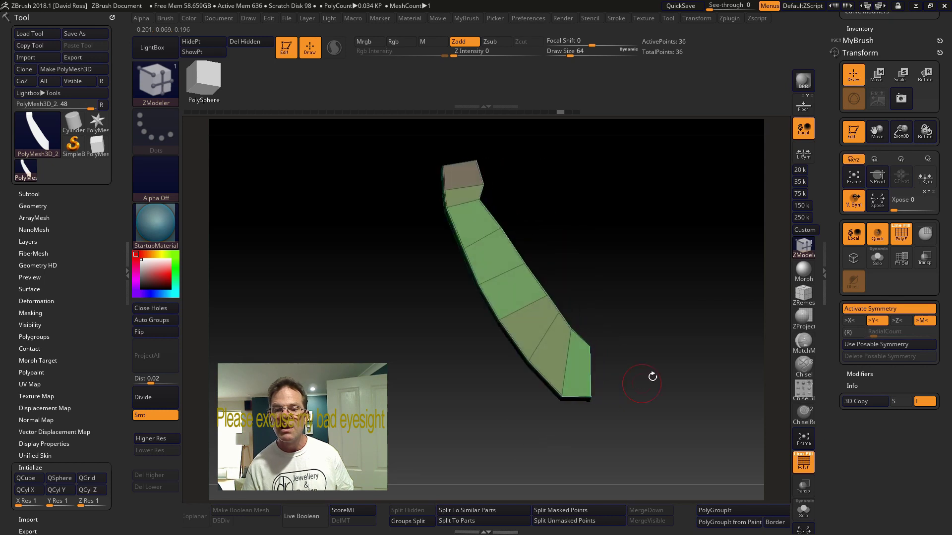
click(590, 367)
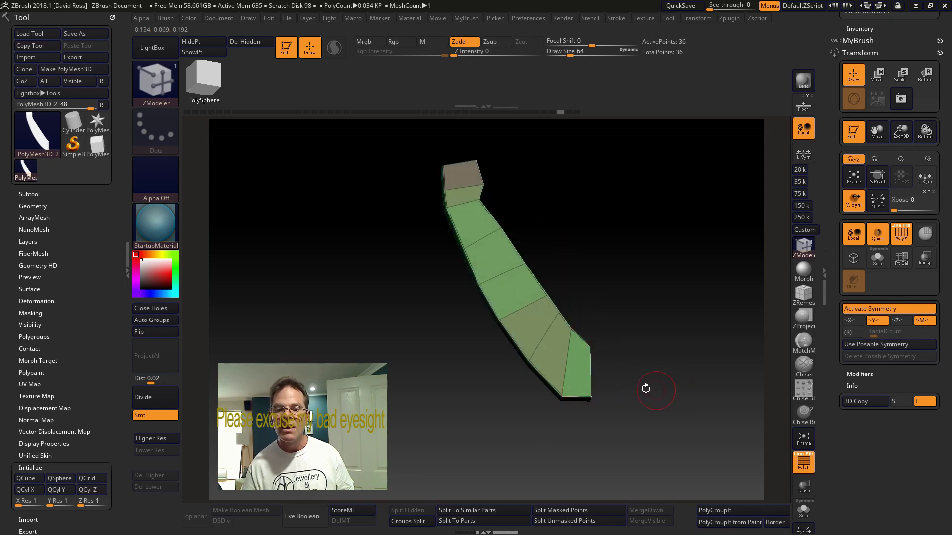
Preview the arm with two smooth subdivisions, and undo both divisions.
click(154, 398)
click(154, 398)
mouse_move(496, 436)
mouse_down()
mouse_move(595, 426)
mouse_move(486, 428)
mouse_up()
key(ctrl+z)
key(ctrl+z)
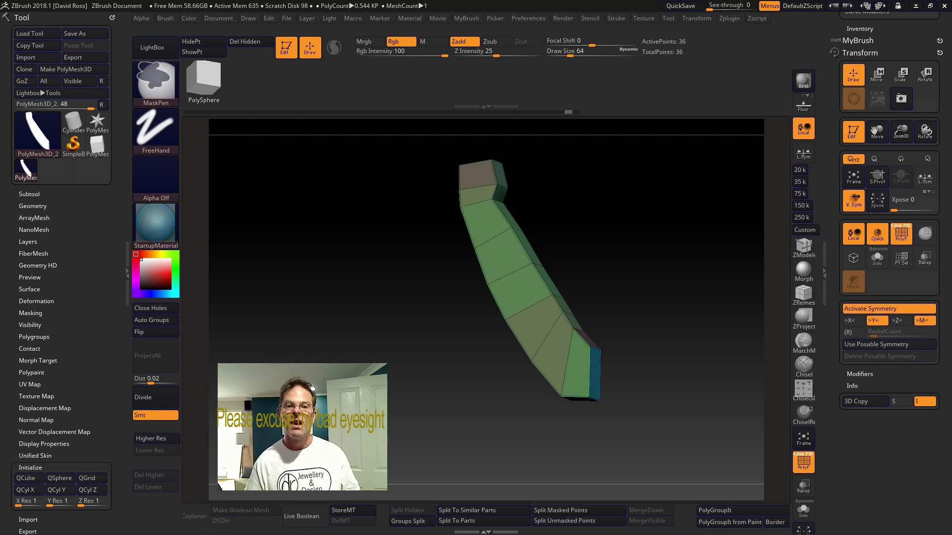
Inspect the arm's upper tip and restore one smooth subdivision level on the mesh.
drag(678, 258, 687, 235)
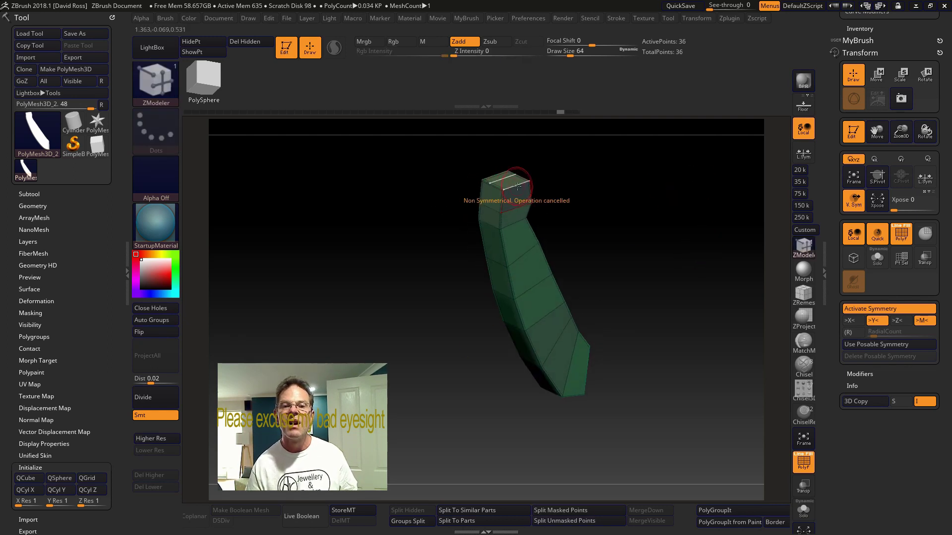
drag(716, 274, 690, 253)
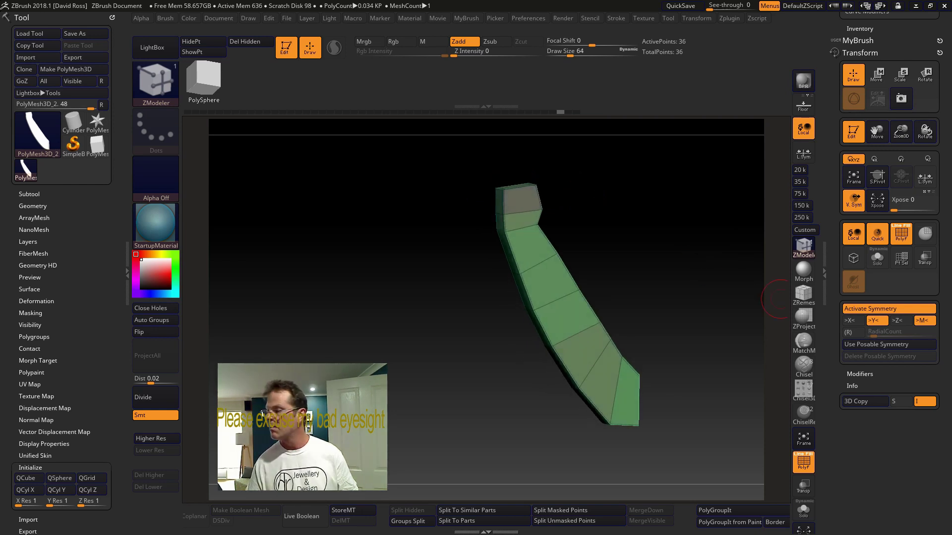
key(ctrl+shift+z)
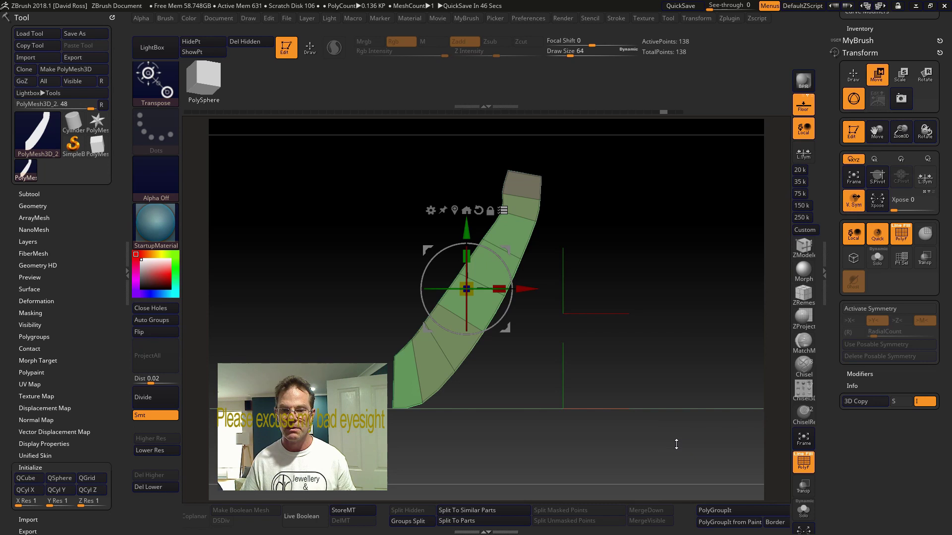
Move the gizmo to the unmasked mesh center and place the arm at the world center.
drag(675, 445, 645, 447)
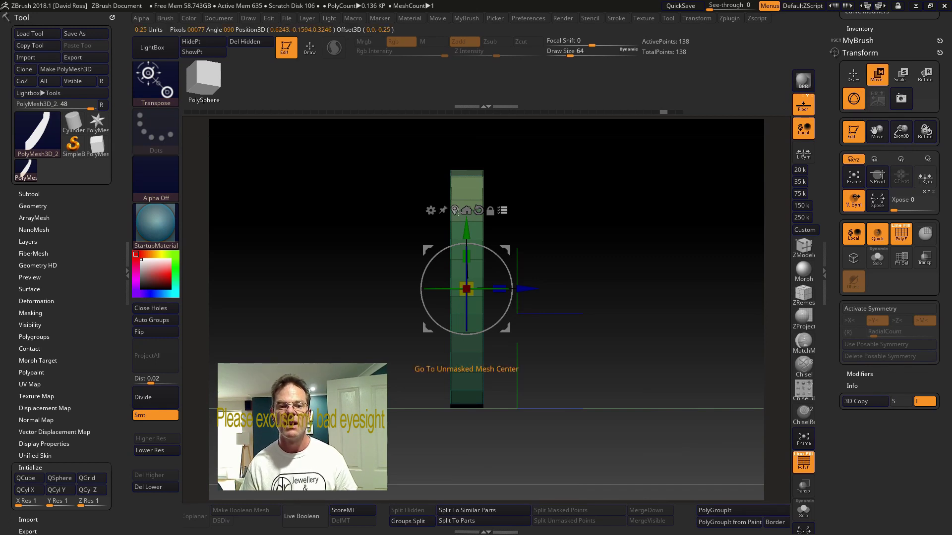
click(454, 210)
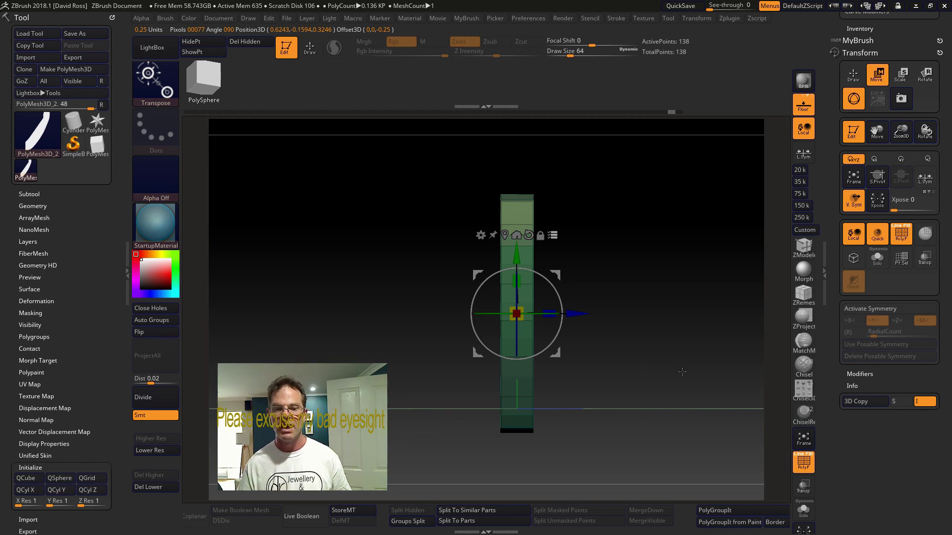
drag(664, 367, 707, 362)
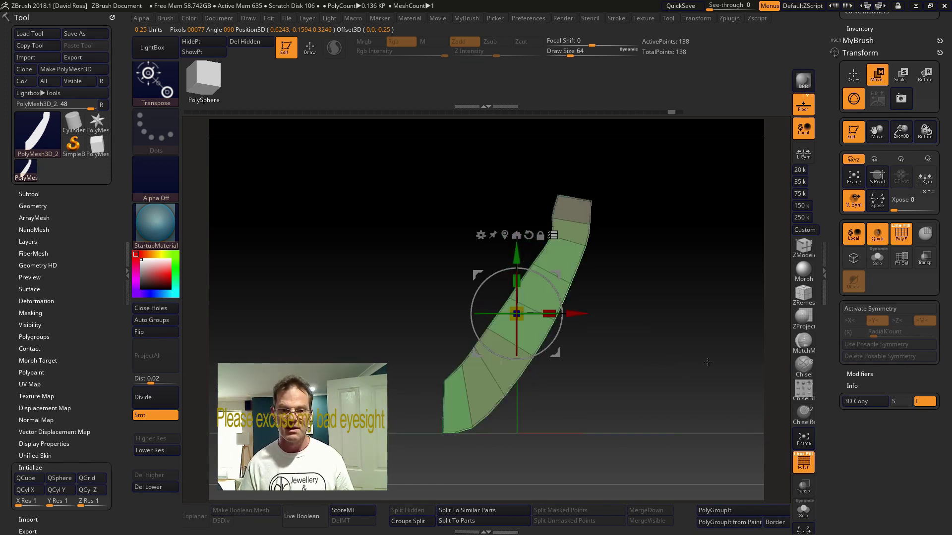
Turn on Array Mesh for the arm and enable Lock Pos.
click(28, 218)
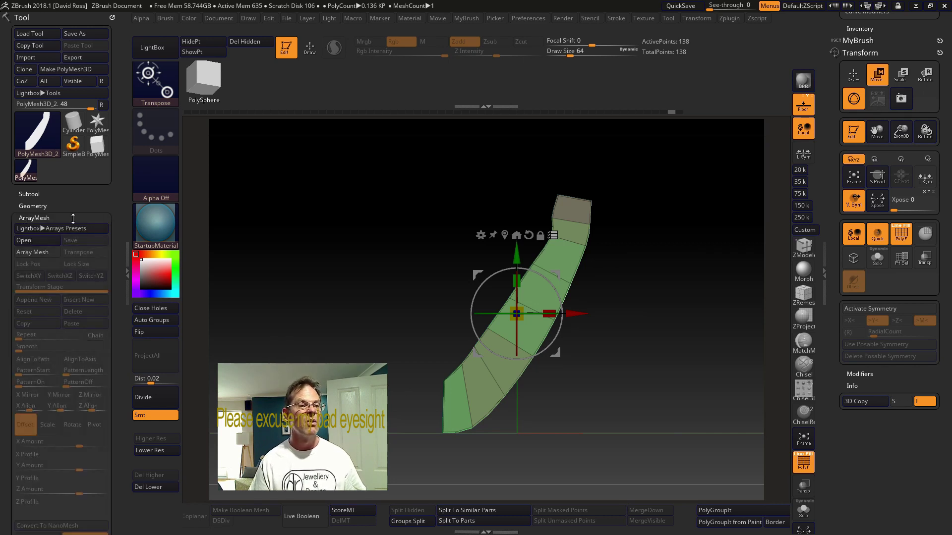
click(43, 253)
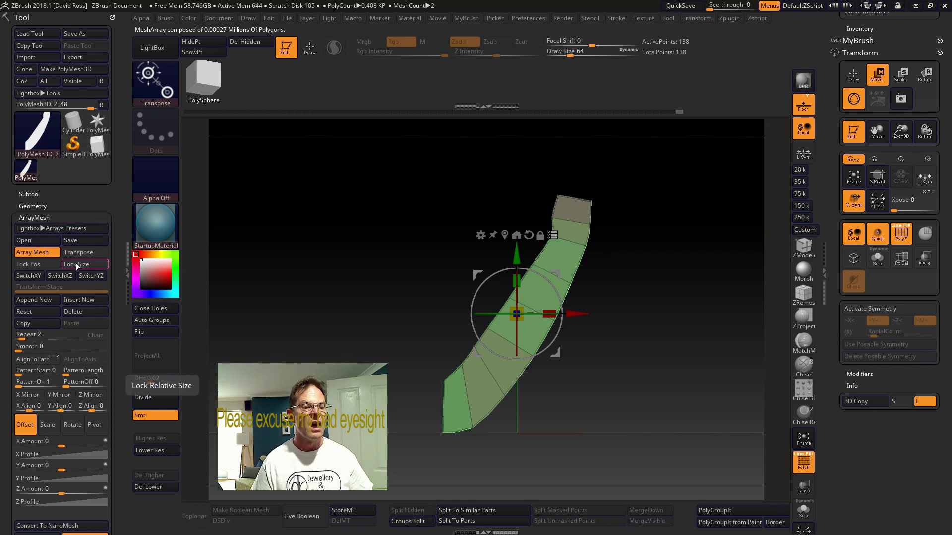
click(30, 265)
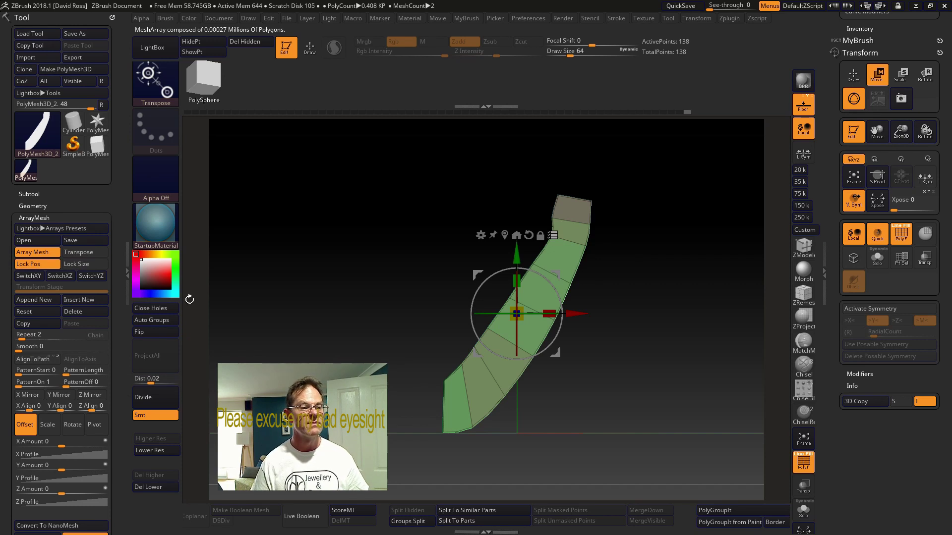
Set the array's Repeat value to 4 copies of the arm.
click(28, 335)
text(5)
key(Return)
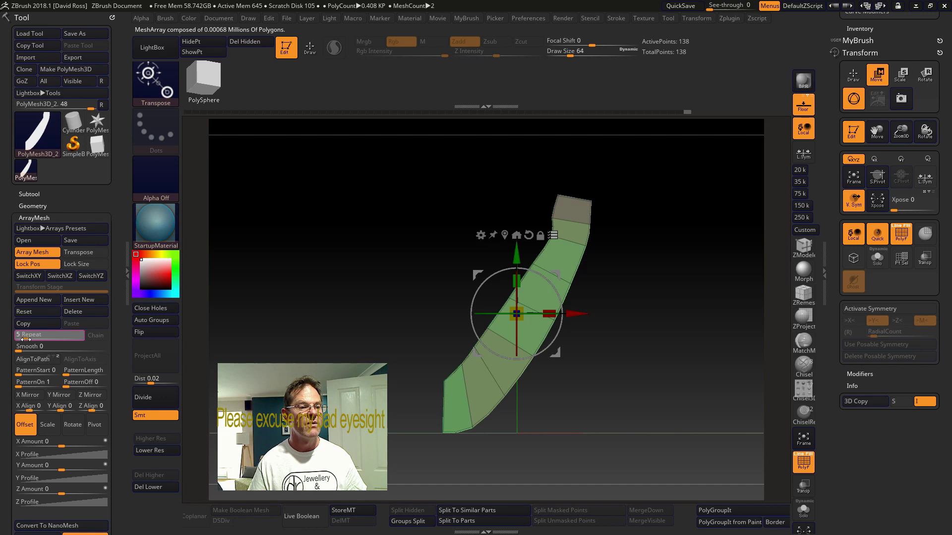
click(37, 343)
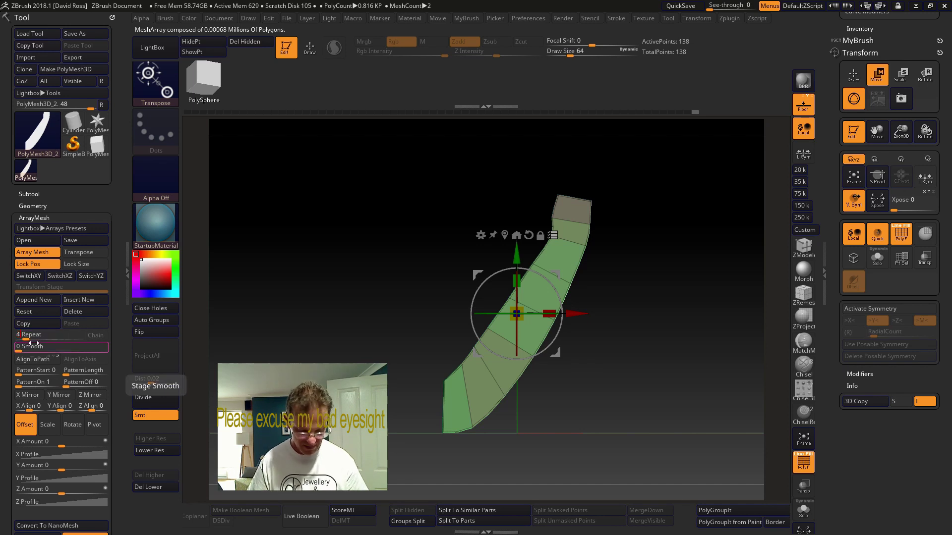
key(Return)
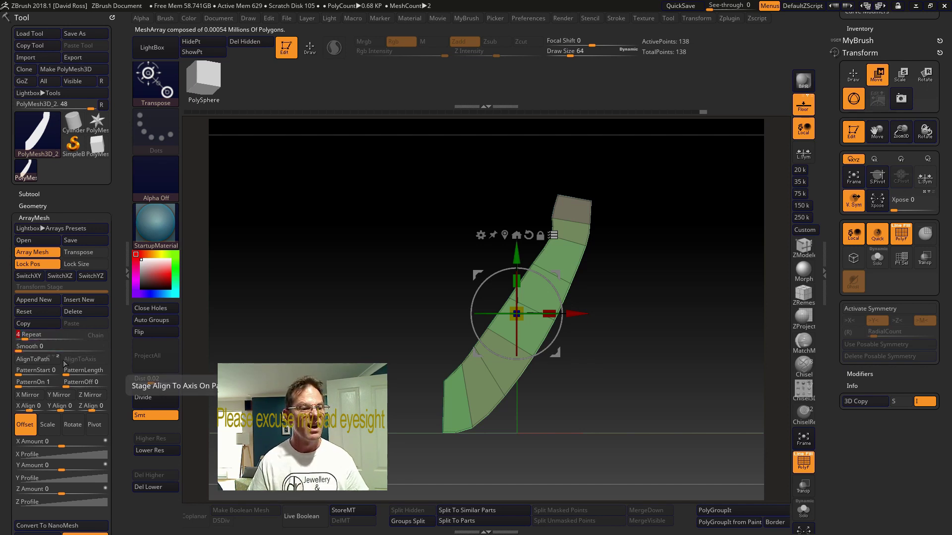
Set the array's Rotate Y Amount to 360 to distribute the arms around the vertical axis.
click(73, 426)
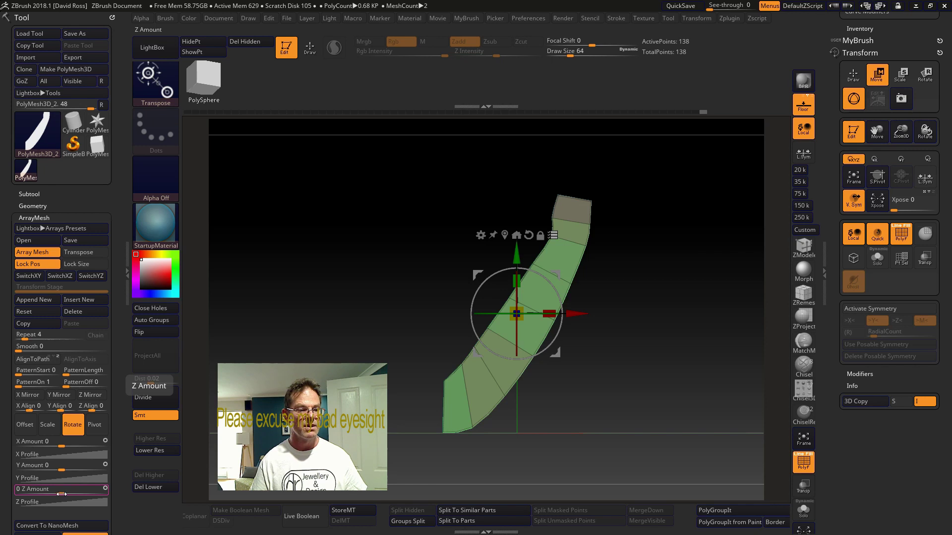
drag(61, 494, 89, 472)
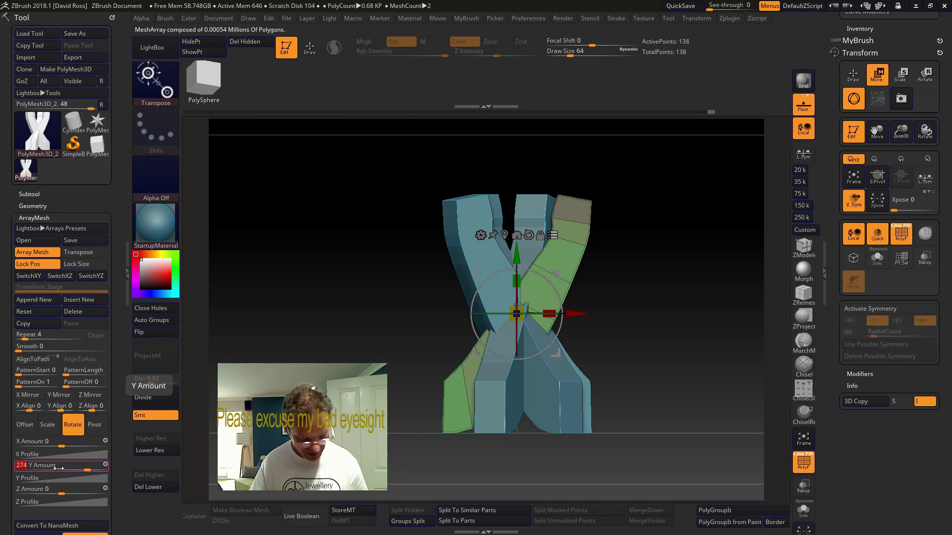
text(3)
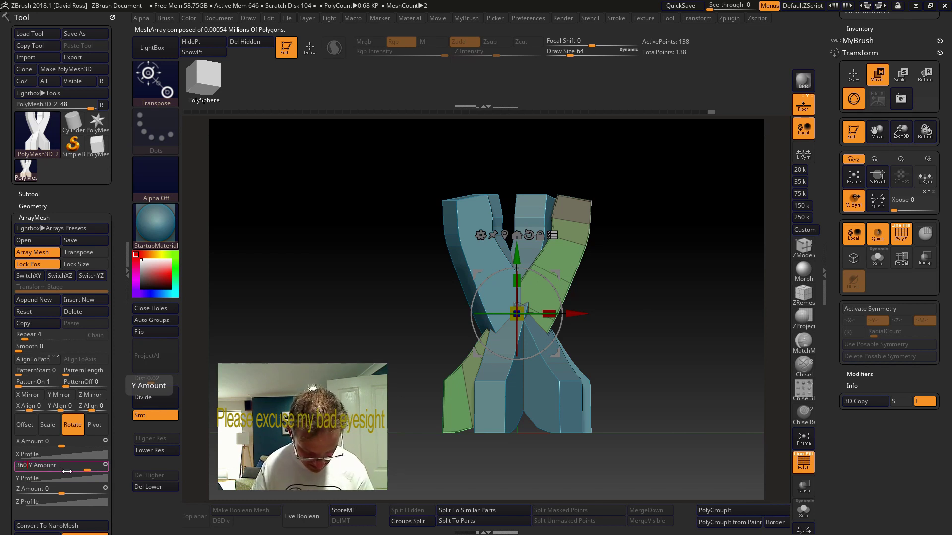
text(60)
key(Return)
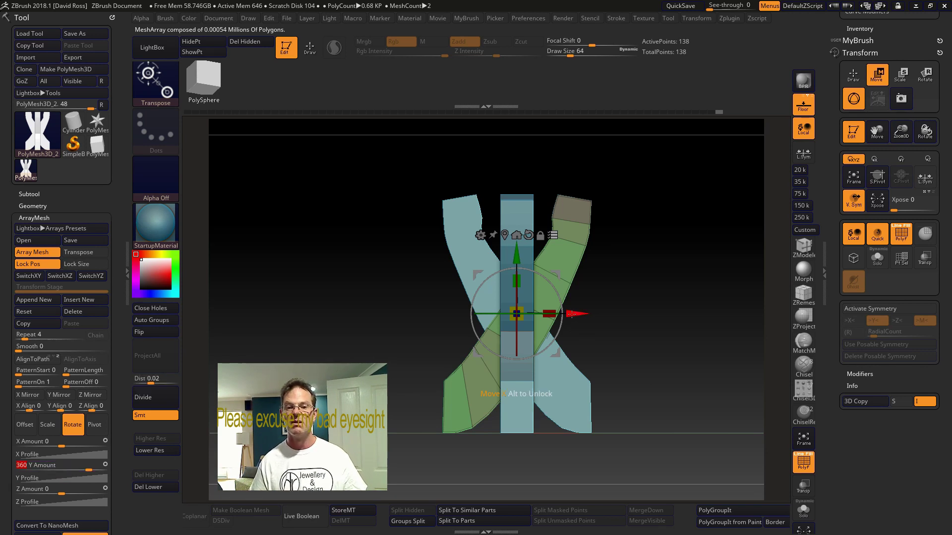
Move the original arm outward along X until the lower ends of the arrayed arms meet at the central axis.
drag(570, 314, 658, 317)
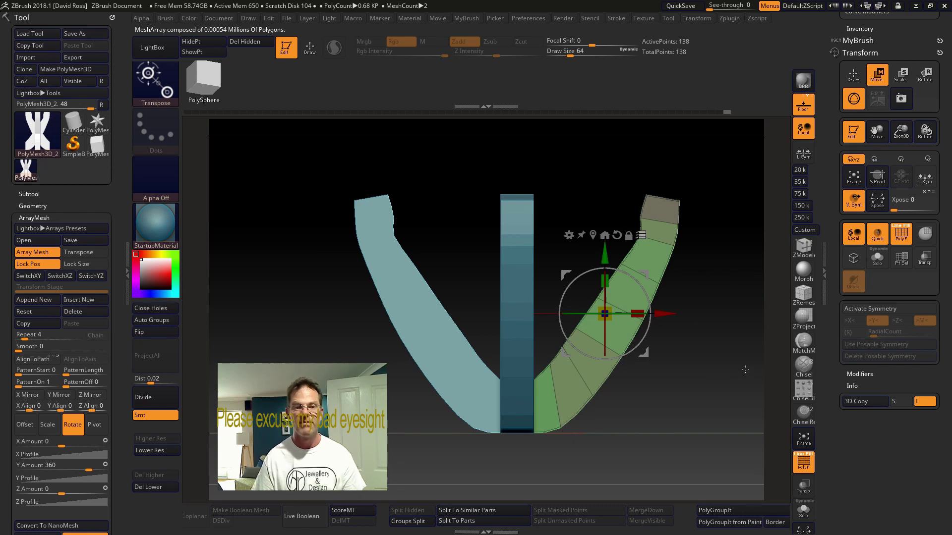
mouse_move(718, 370)
mouse_down()
mouse_move(716, 419)
mouse_move(705, 414)
mouse_move(718, 356)
mouse_up()
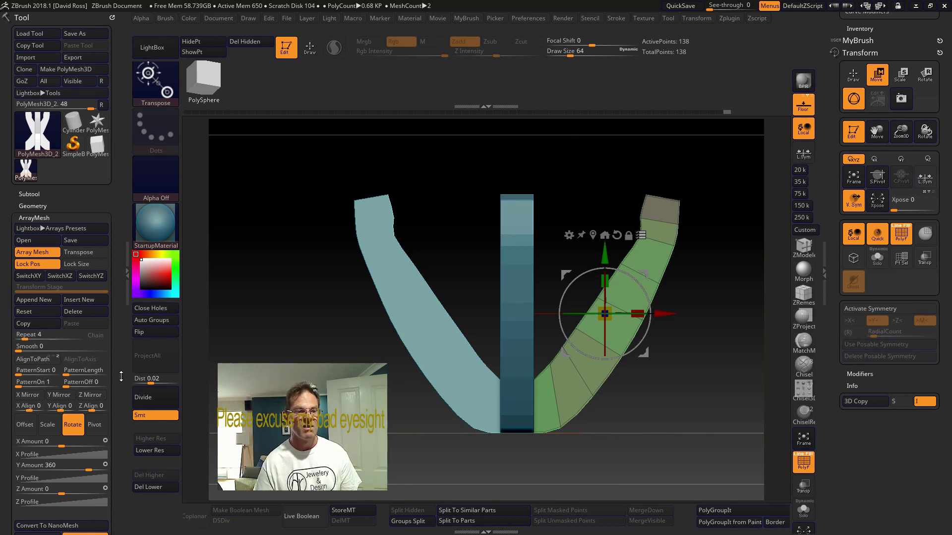
Try converting the array with Make Mesh, then delete the arm's lower subdivision level.
drag(121, 378, 120, 272)
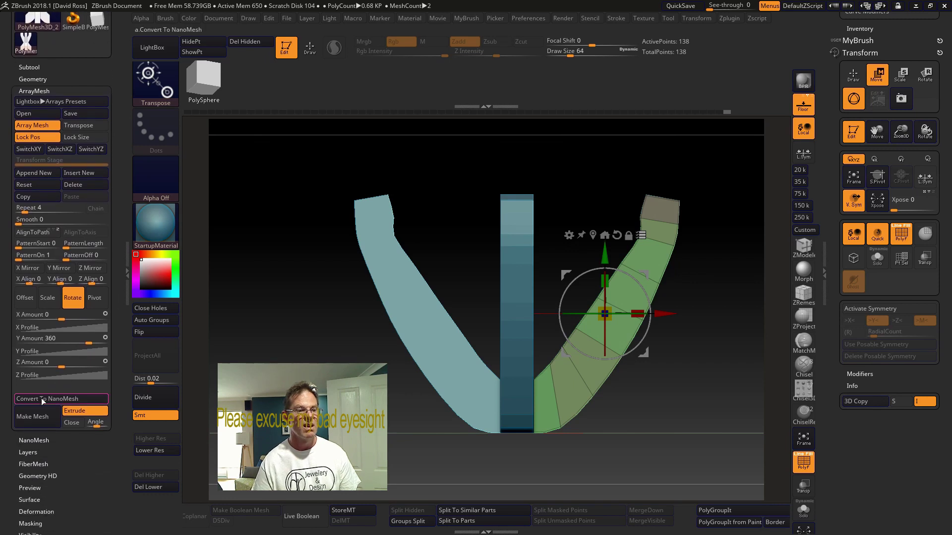
click(32, 418)
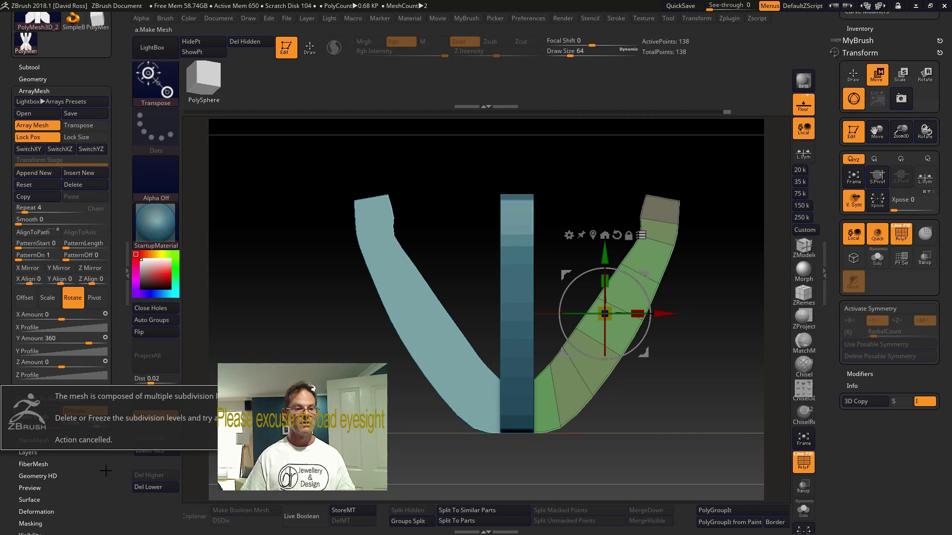
drag(132, 206, 136, 272)
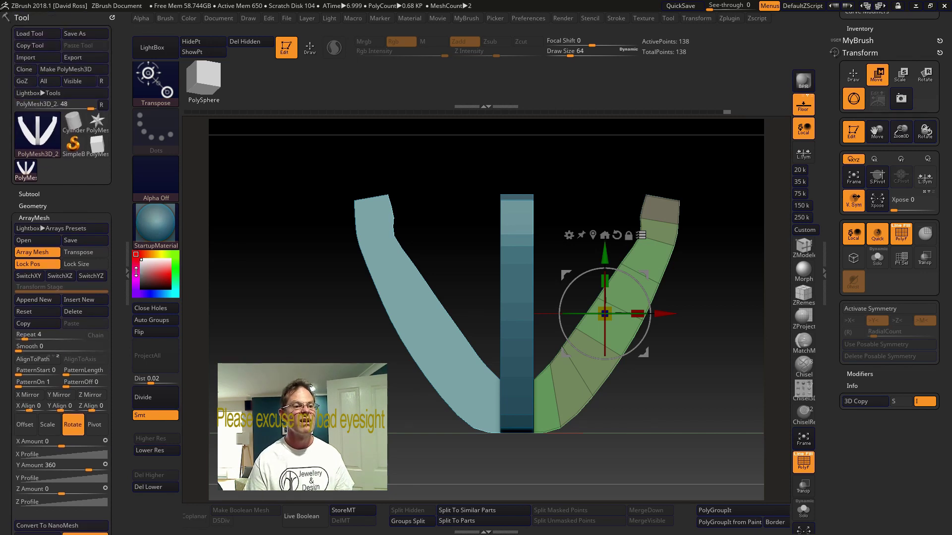
click(28, 207)
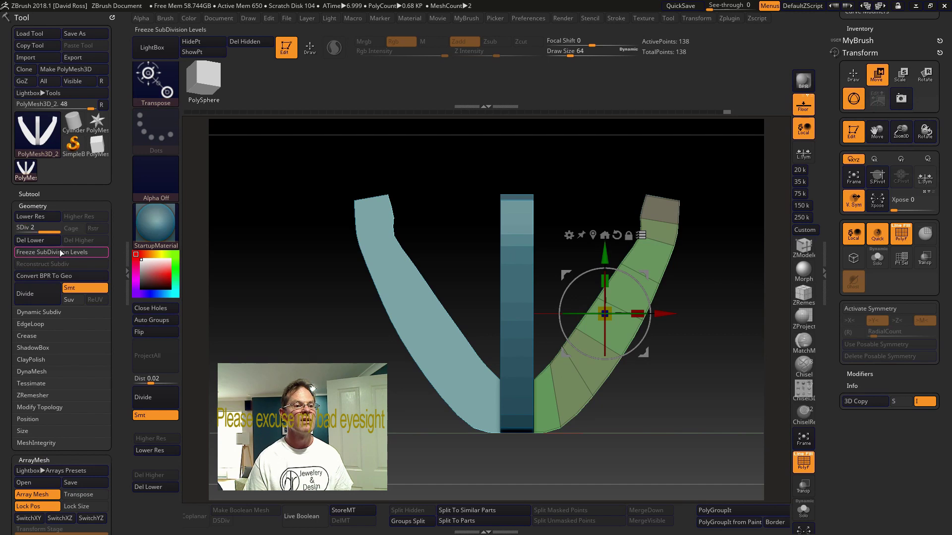
click(24, 241)
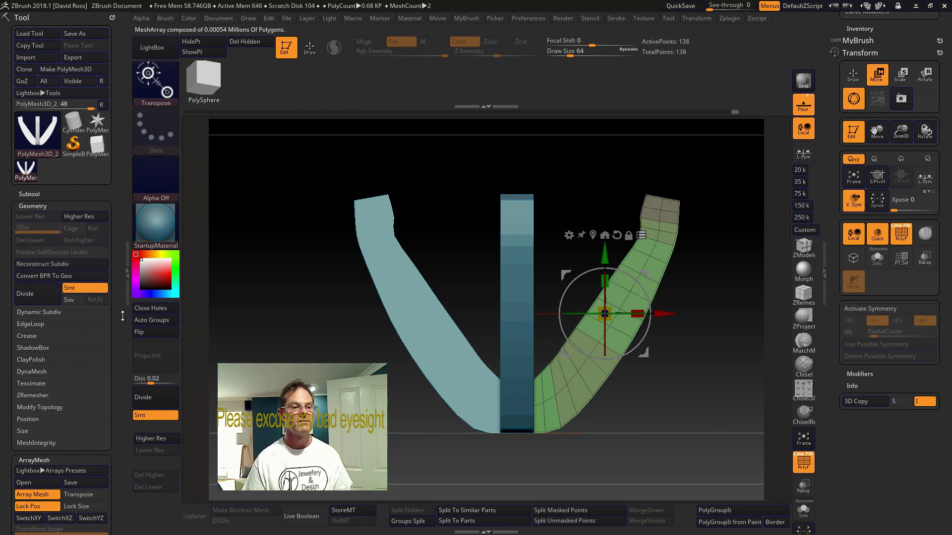
Convert the four-arm array into real geometry with Make Mesh.
scroll(122, 316, down, 12)
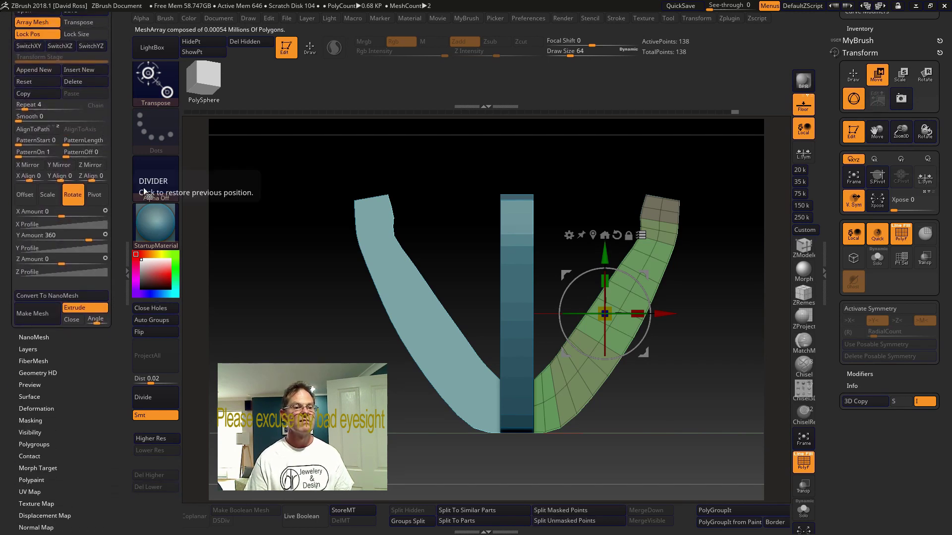
click(26, 314)
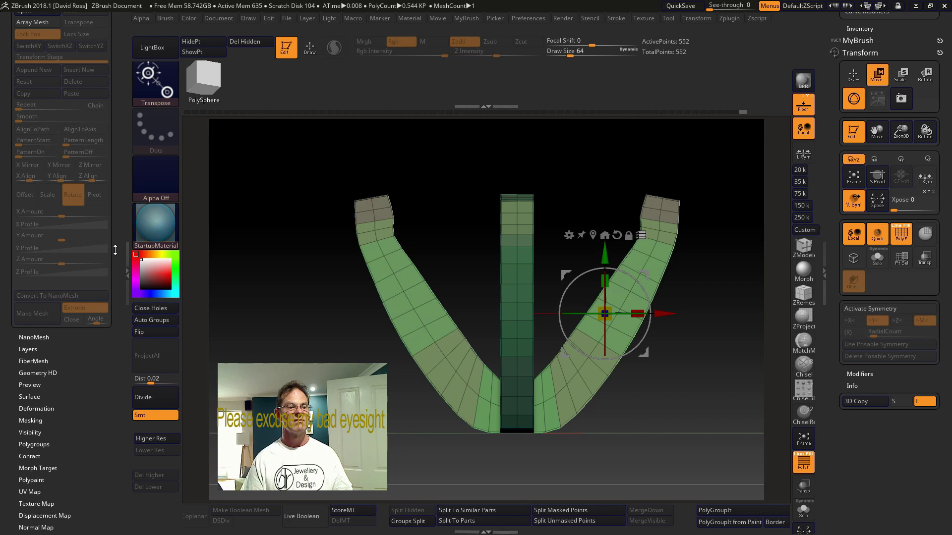
scroll(118, 245, up, 15)
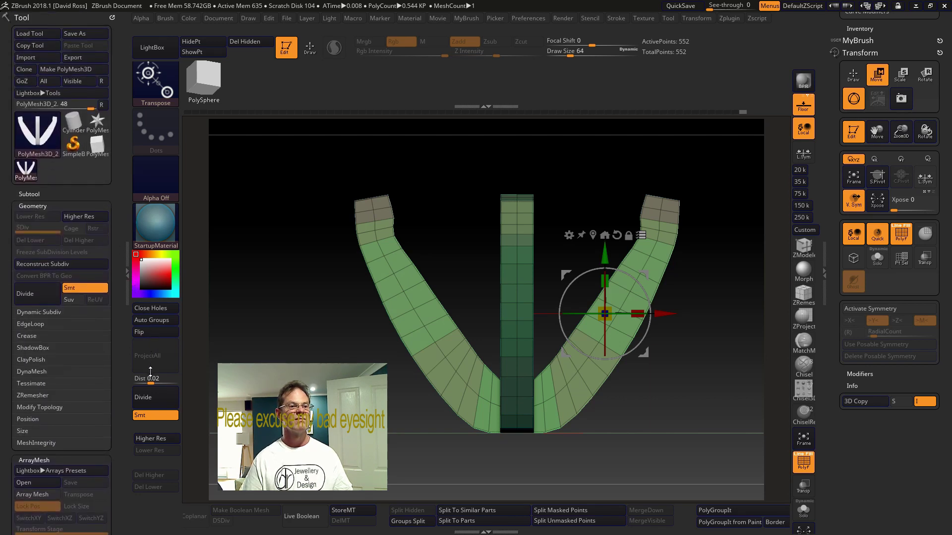
Turn off the polyframe display and move the gizmo to the unmasked mesh center of the four arms.
mouse_move(21, 179)
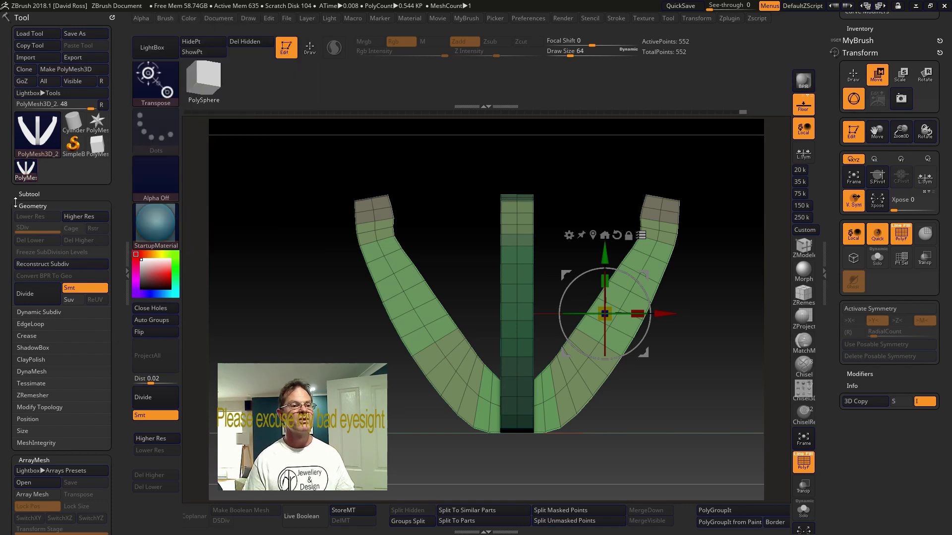
click(29, 193)
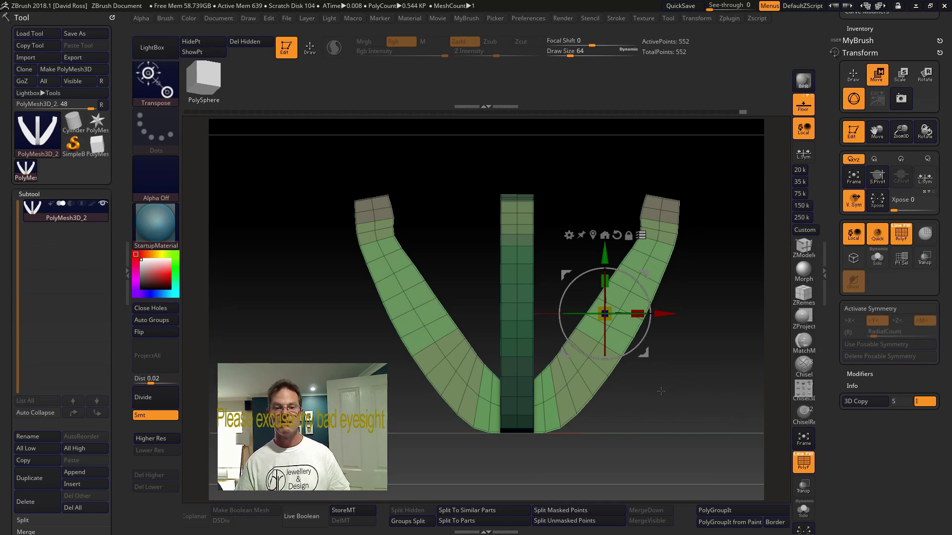
click(803, 460)
drag(763, 458, 718, 459)
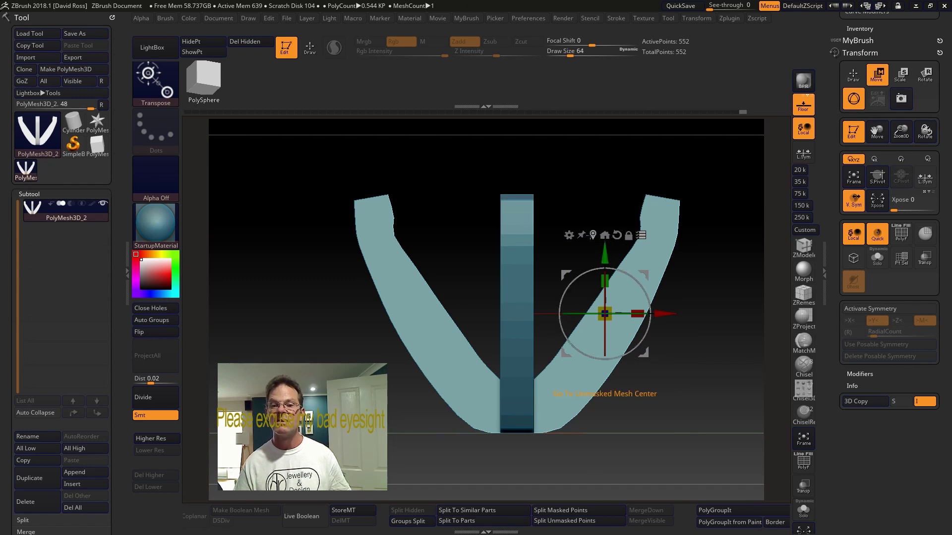
click(593, 235)
drag(758, 353, 702, 367)
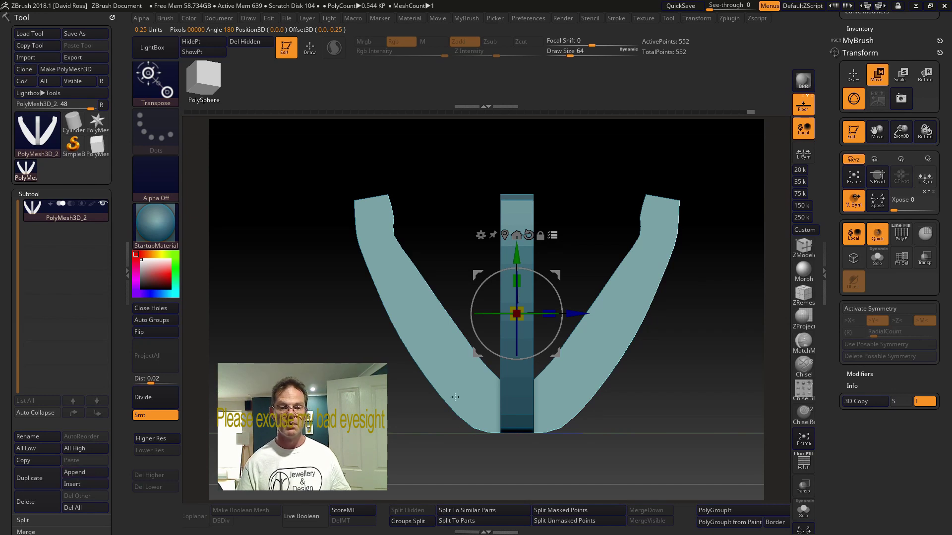
Append a Cylinder3D as a new subtool and make it the active subtool.
click(68, 474)
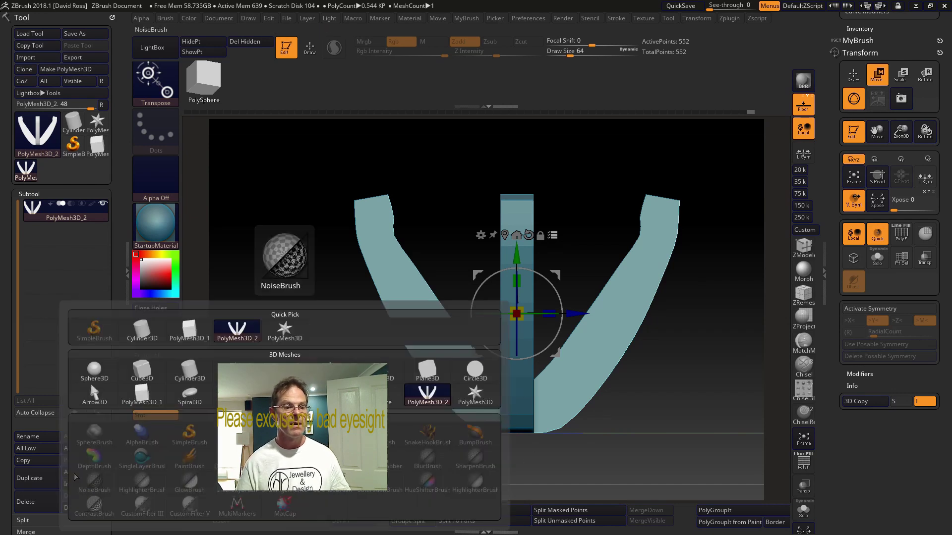
click(188, 373)
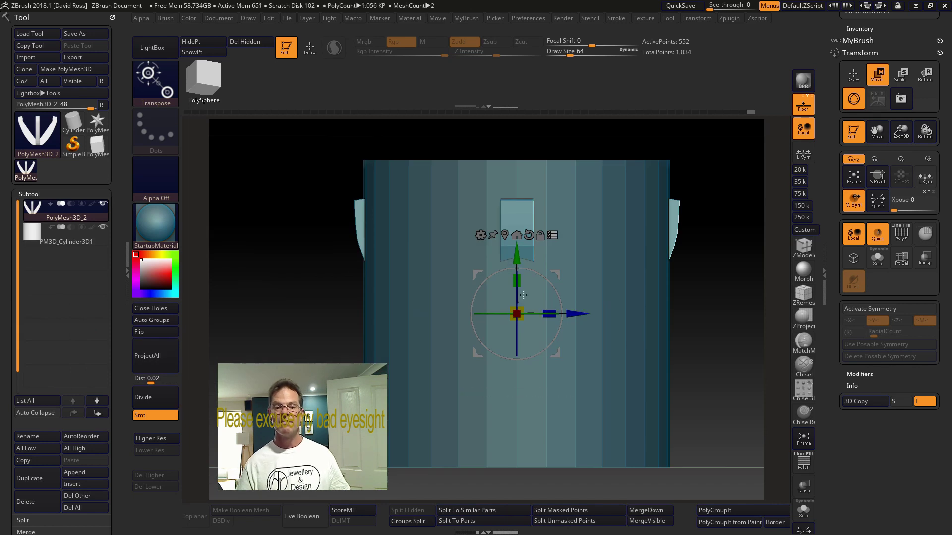
mouse_move(516, 313)
mouse_down()
mouse_move(493, 325)
mouse_move(534, 314)
mouse_move(526, 311)
mouse_up()
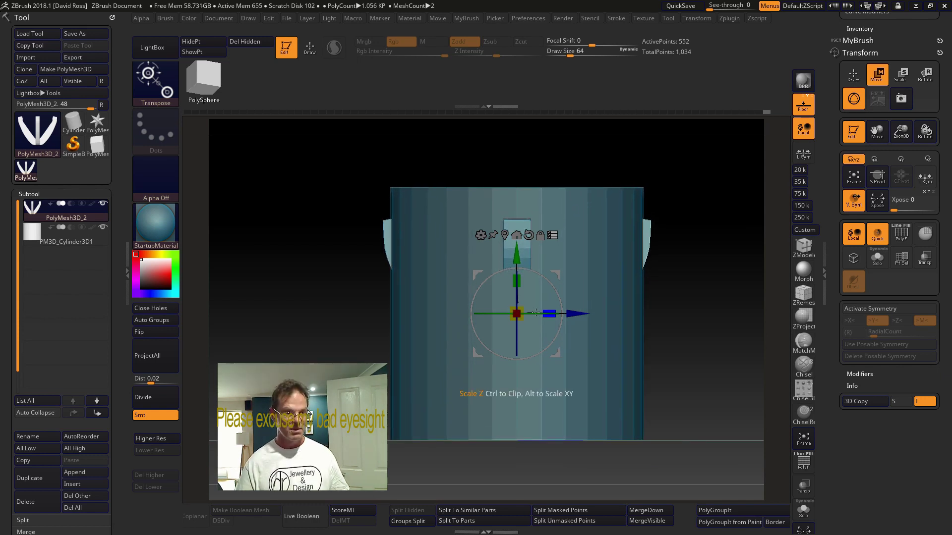
click(94, 234)
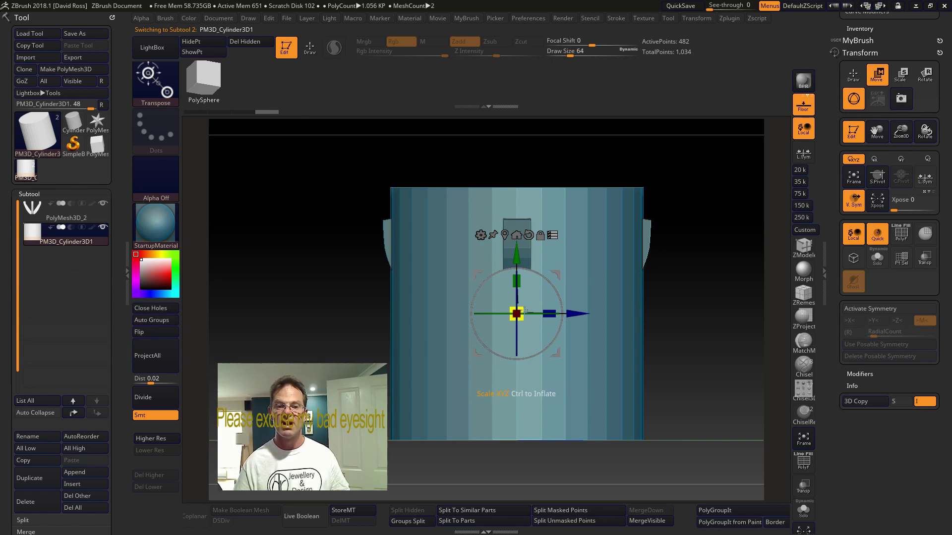
Scale the cylinder down to a narrow shank and move it down the vertical axis to the arms' junction.
drag(522, 311, 558, 291)
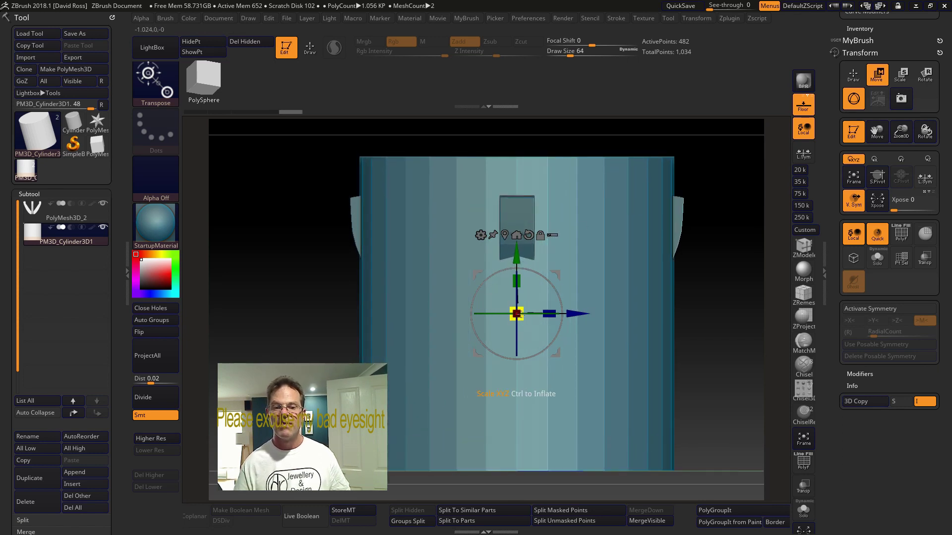
drag(519, 313, 381, 503)
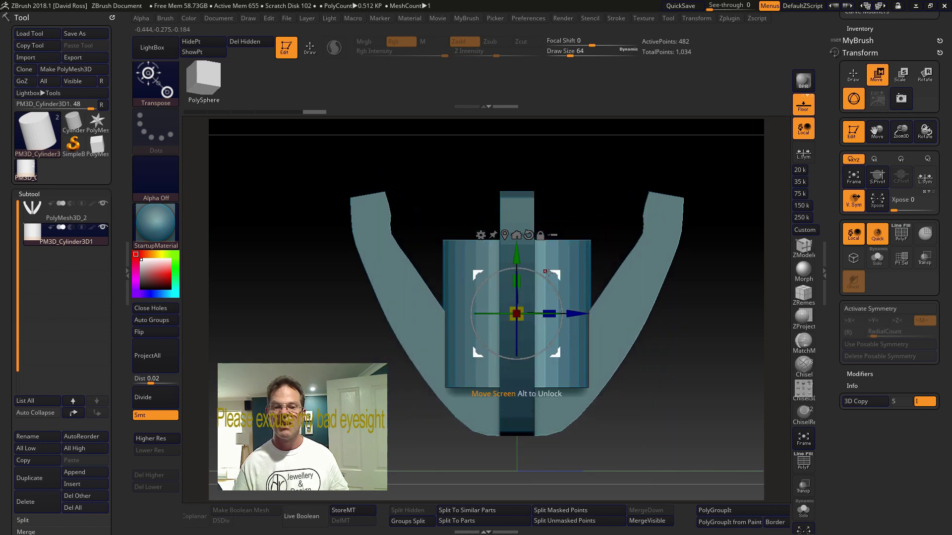
drag(516, 313, 513, 212)
drag(516, 259, 529, 406)
Scale the cylinder uniformly in the top view until its diameter roughly matches the width of the arms.
drag(687, 361, 639, 248)
drag(635, 393, 668, 160)
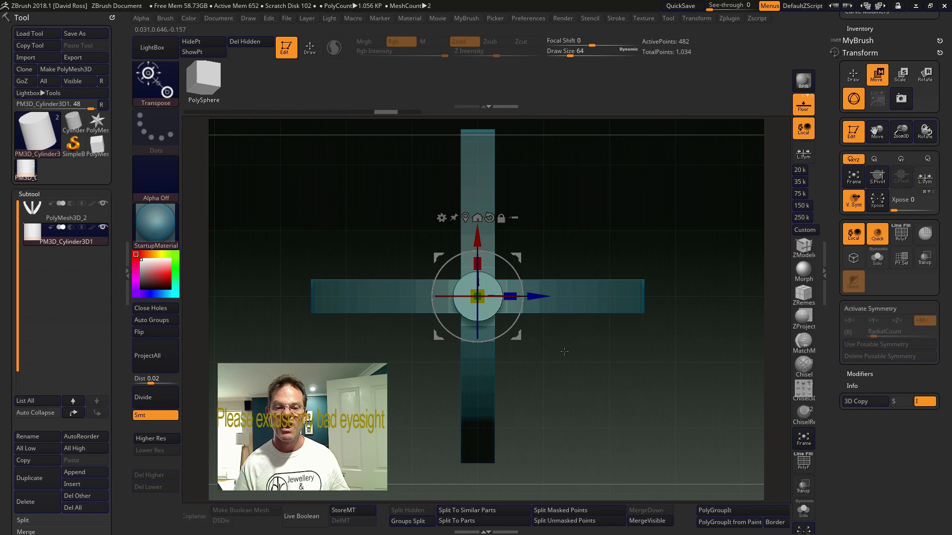
drag(478, 297, 483, 294)
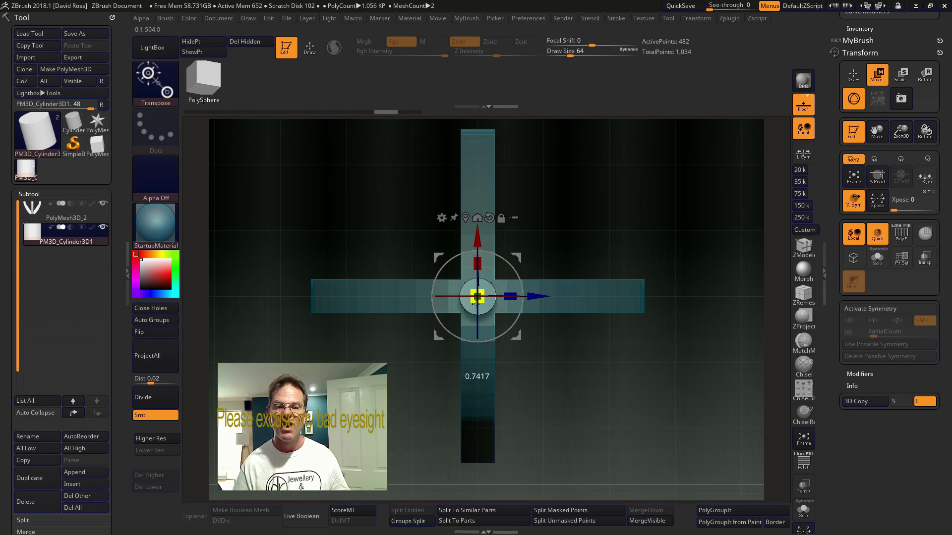
drag(477, 302, 478, 301)
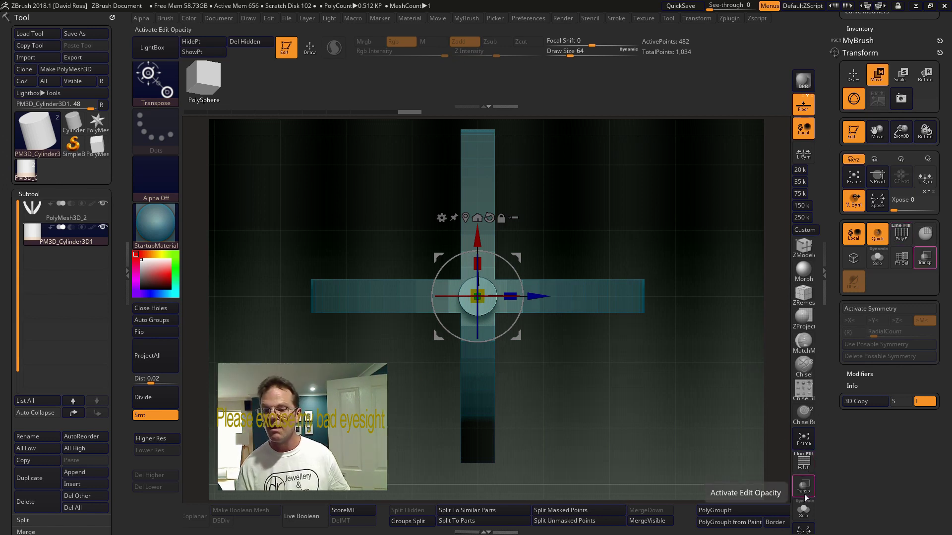
Turn on ghost transparency to check the cylinder's overlap with the arms, and subdivide the cylinder once.
click(806, 471)
click(803, 486)
drag(609, 411, 435, 521)
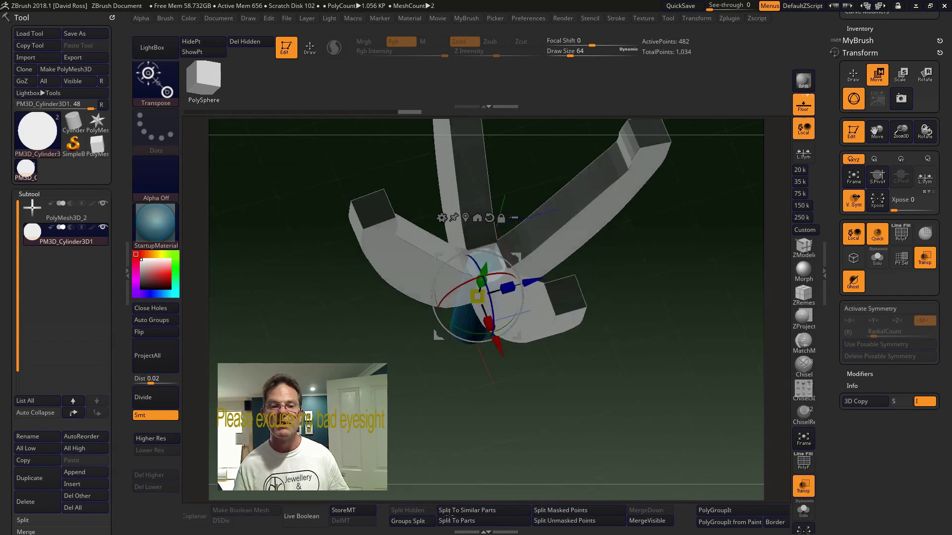
drag(444, 488, 440, 430)
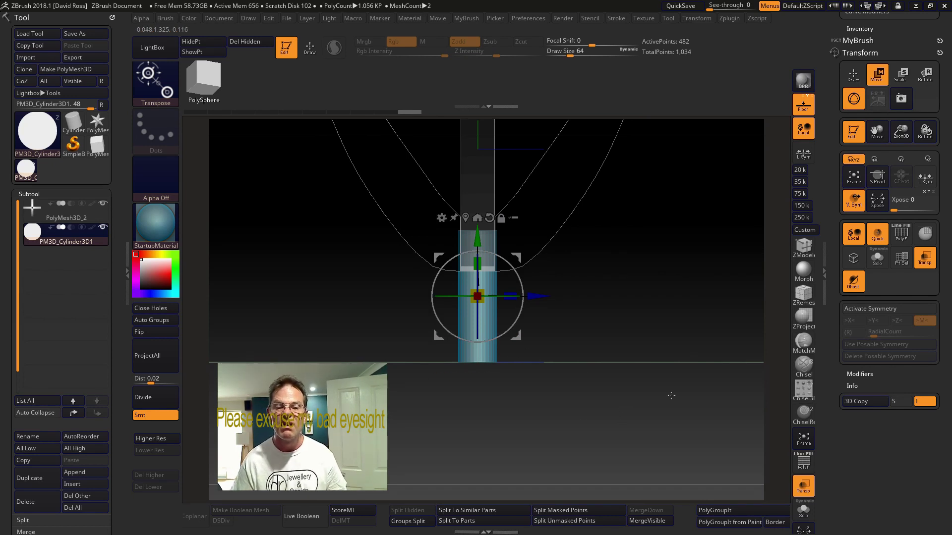
click(146, 399)
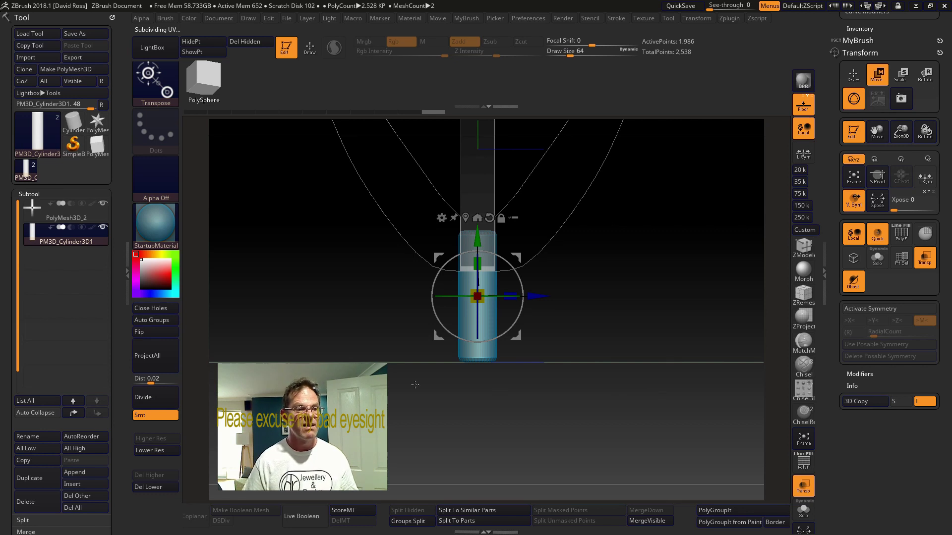
Merge the visible subtools into a separate tool with MergeVisible.
mouse_move(56, 207)
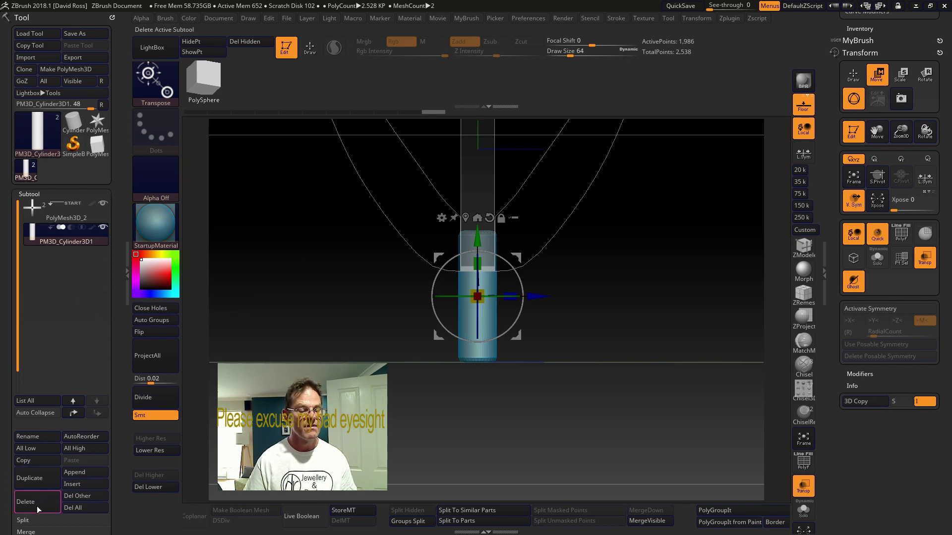
drag(92, 422, 102, 372)
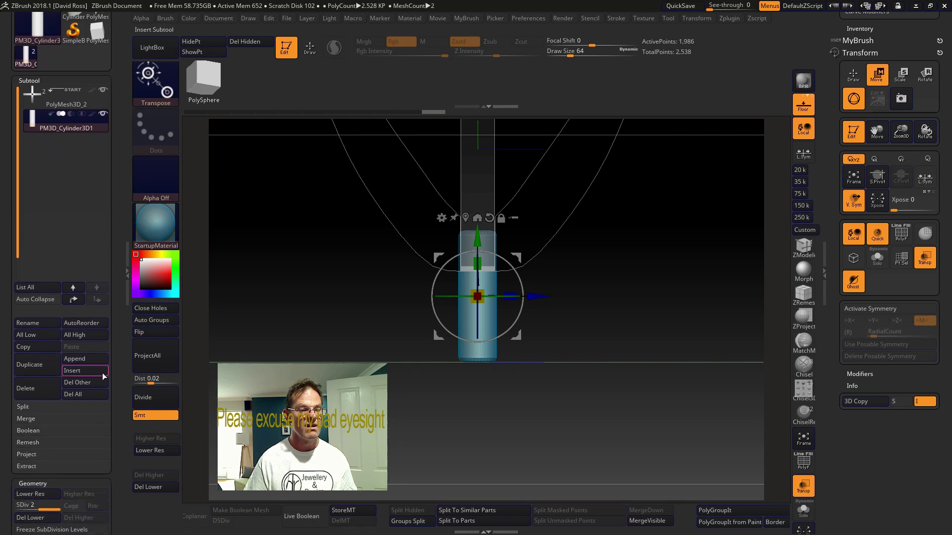
click(28, 418)
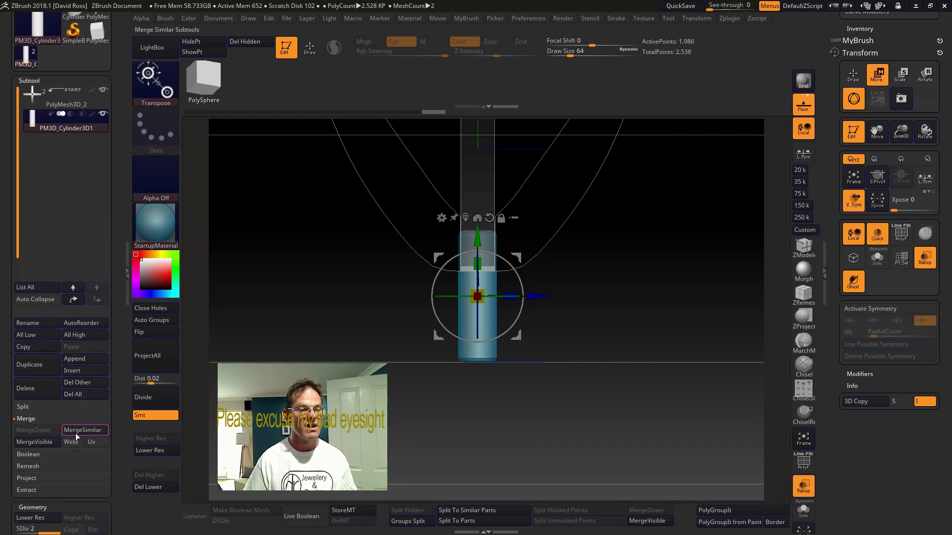
click(37, 442)
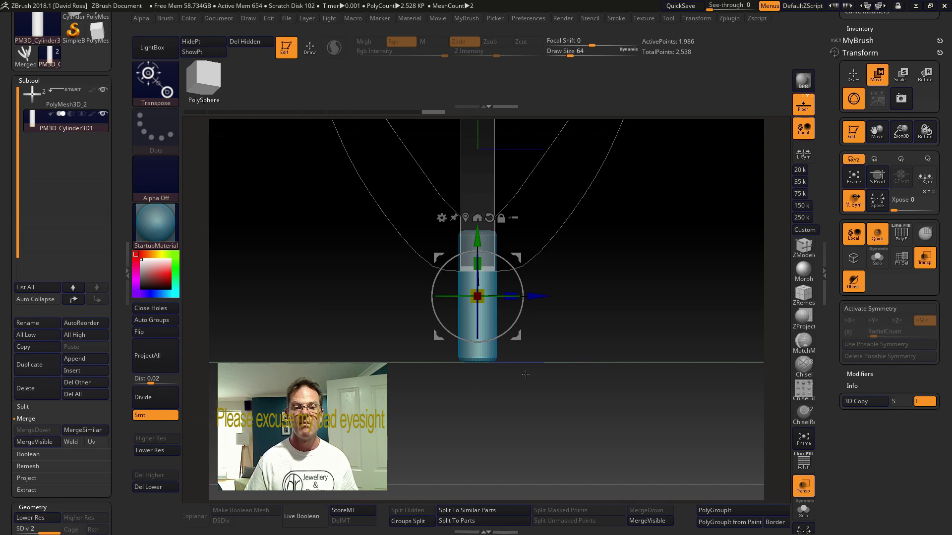
Select the arms subtool and merge it down with the cylinder, accepting the non-undoable operation.
click(99, 98)
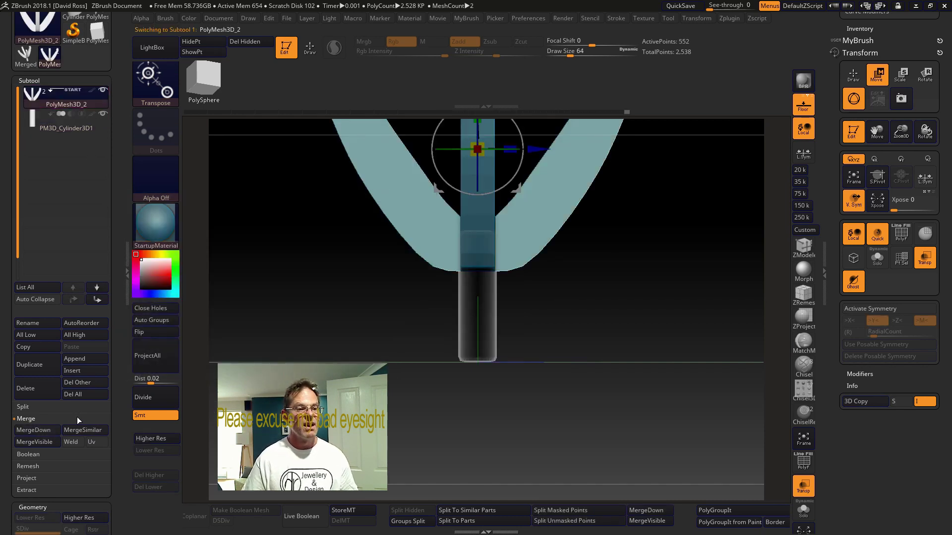
click(45, 430)
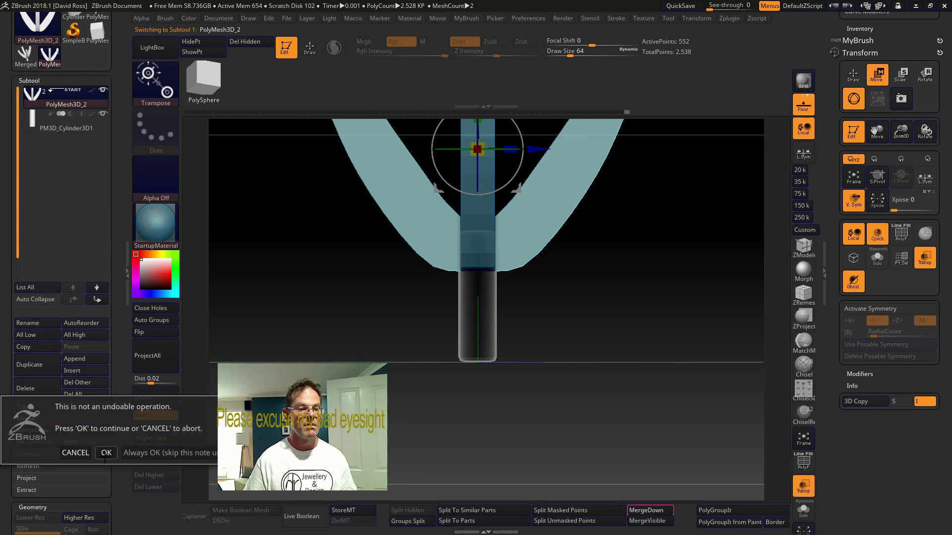
click(106, 453)
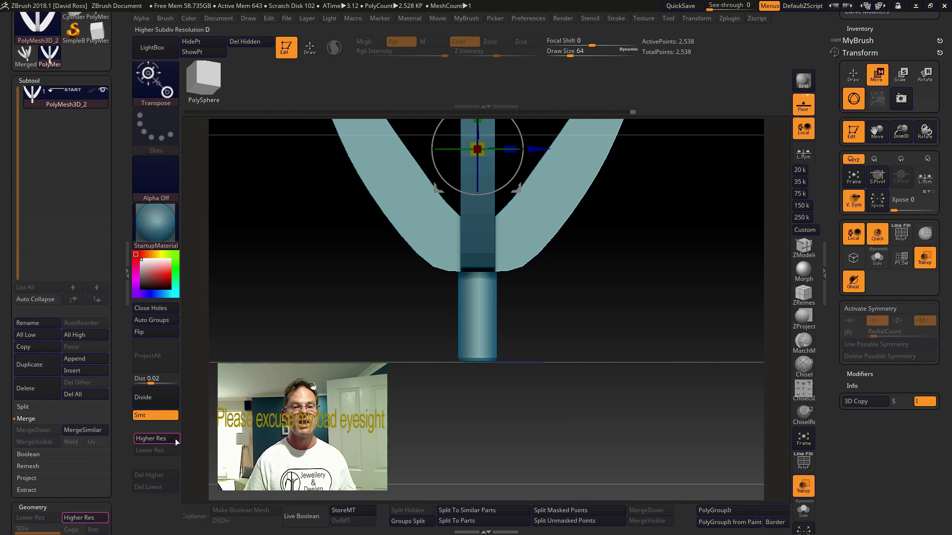
Frame the merged anchor and subdivide it twice, up to subdivision level 3.
key(f)
mouse_move(652, 383)
mouse_down()
mouse_move(628, 452)
mouse_move(653, 341)
mouse_move(653, 284)
mouse_move(639, 382)
mouse_up()
click(143, 398)
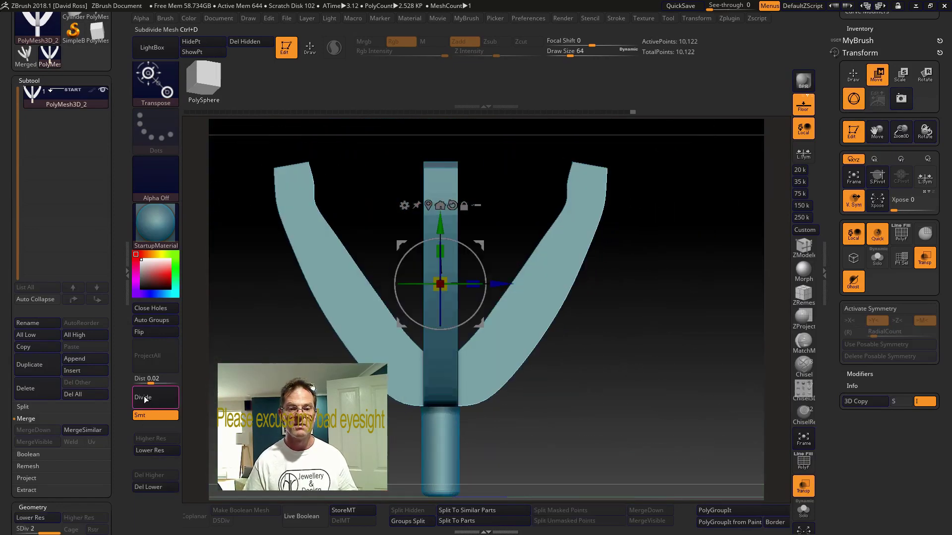
click(143, 398)
drag(739, 400, 777, 398)
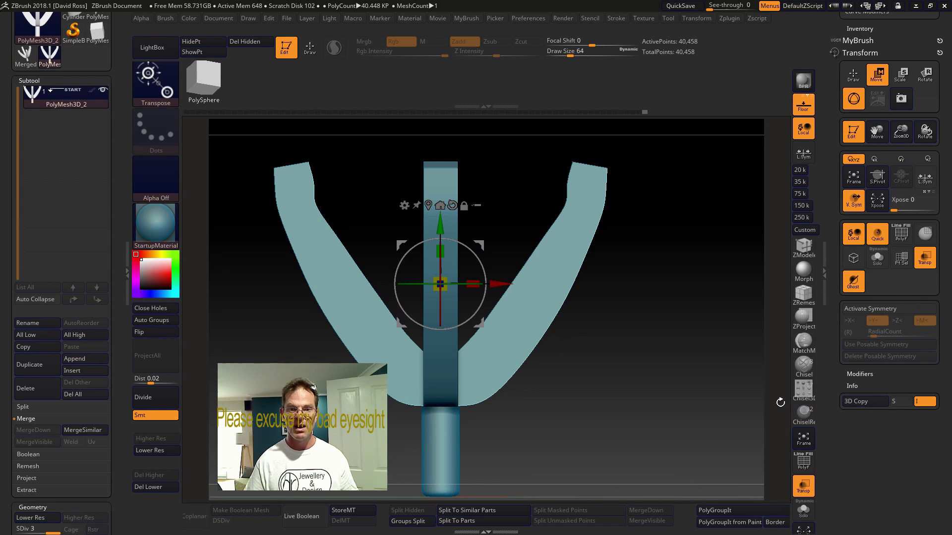